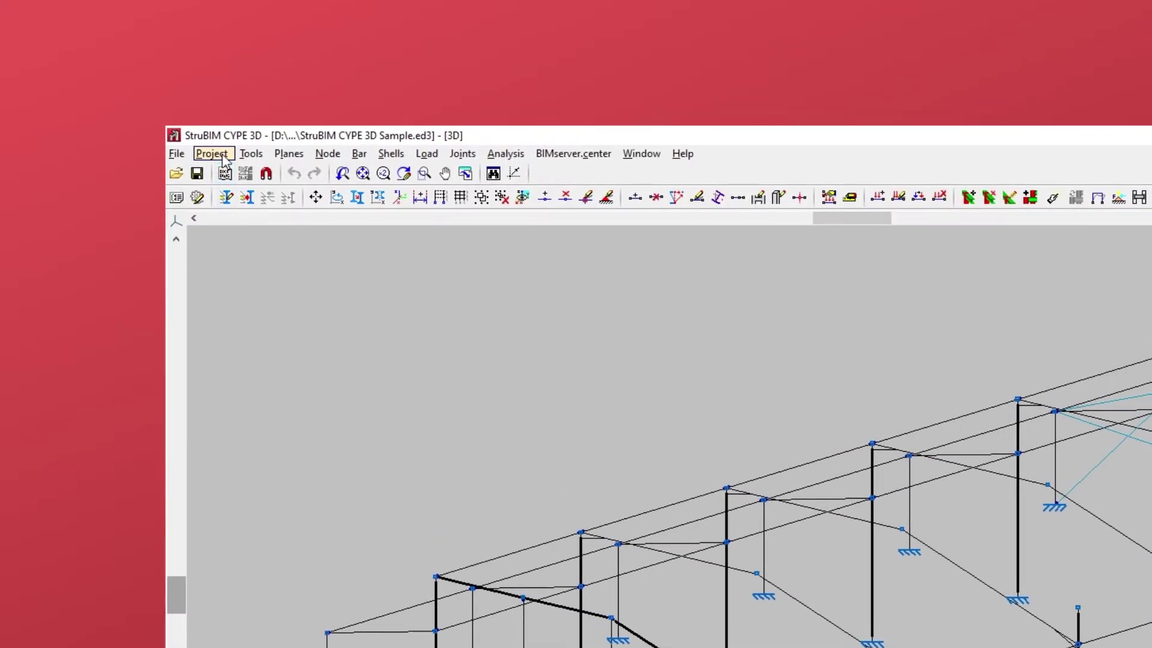
Open General data from the Project menu for the sample steel frame project.
left_click(210, 152)
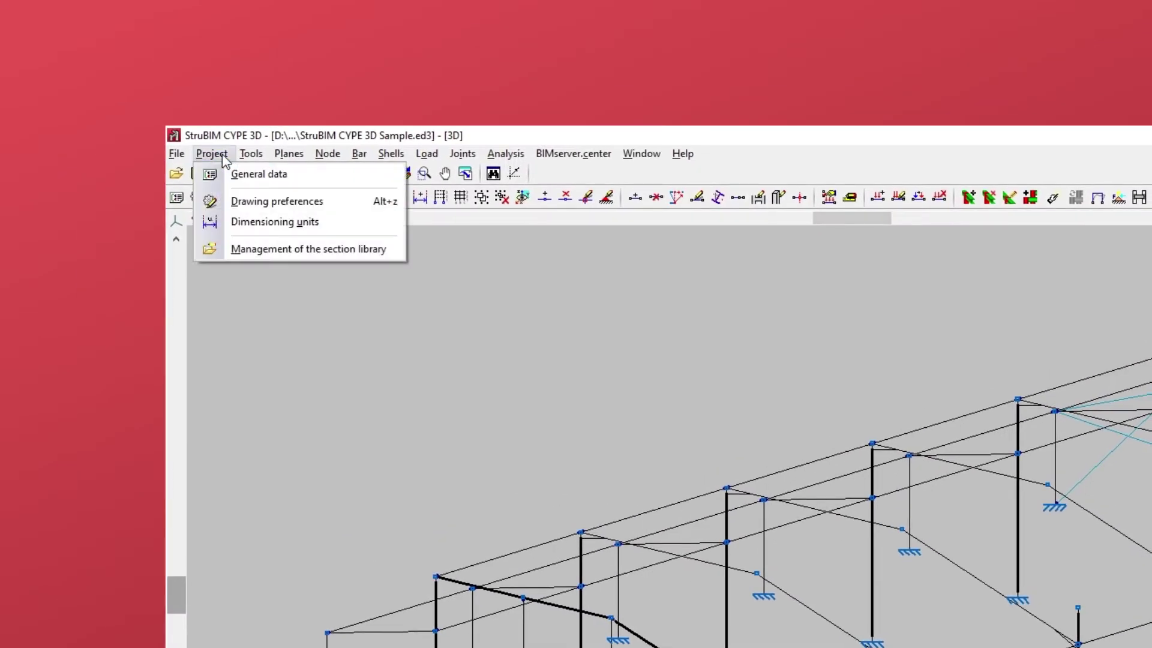
left_click(299, 176)
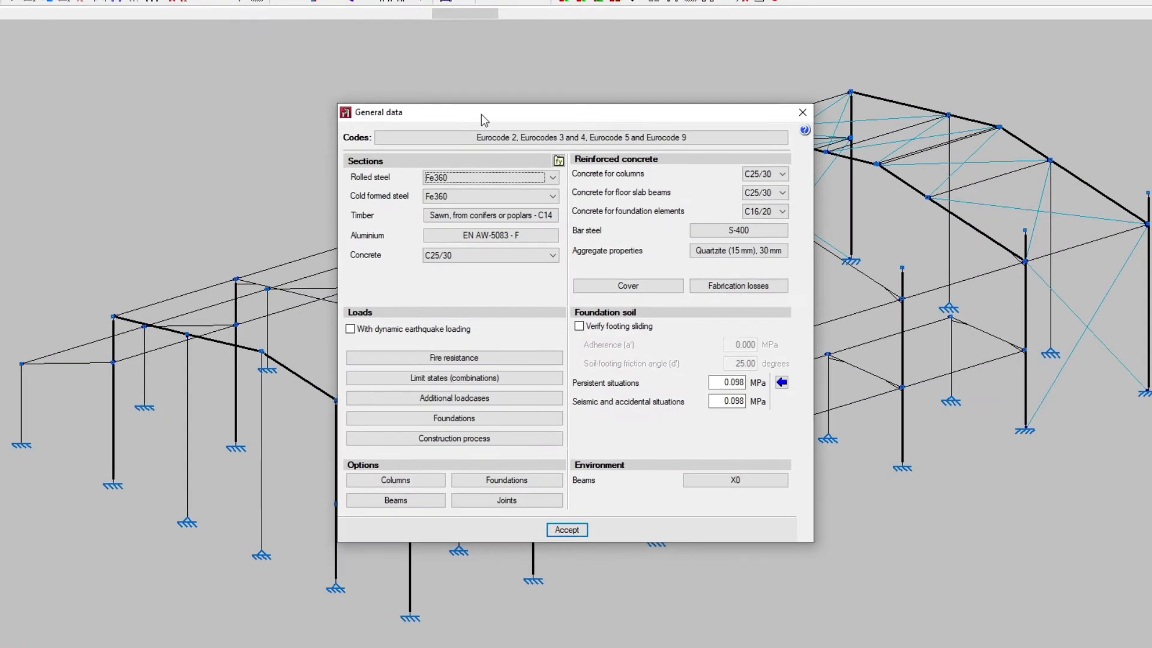
left_click(738, 144)
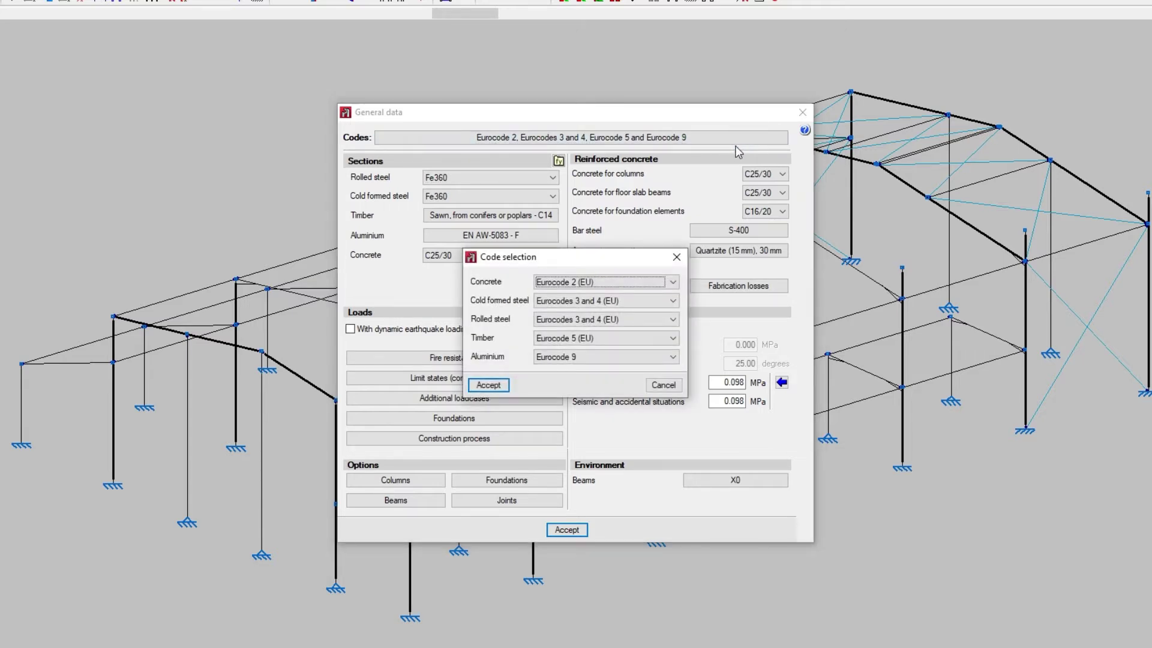
left_click(673, 283)
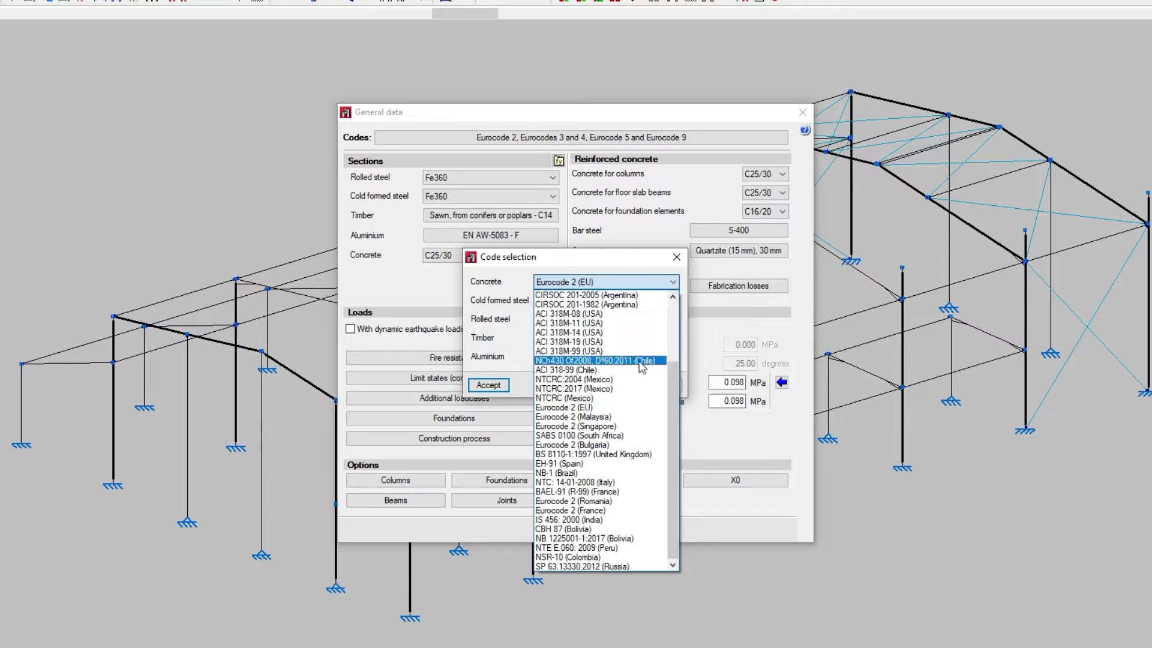
left_click(631, 409)
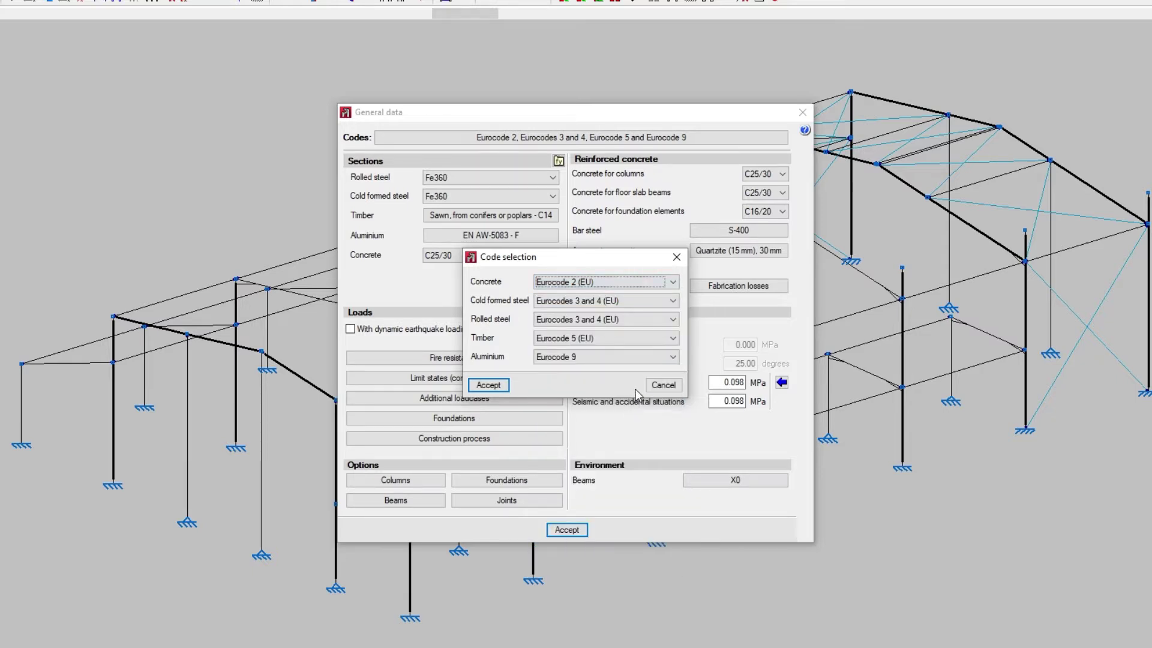
left_click(673, 301)
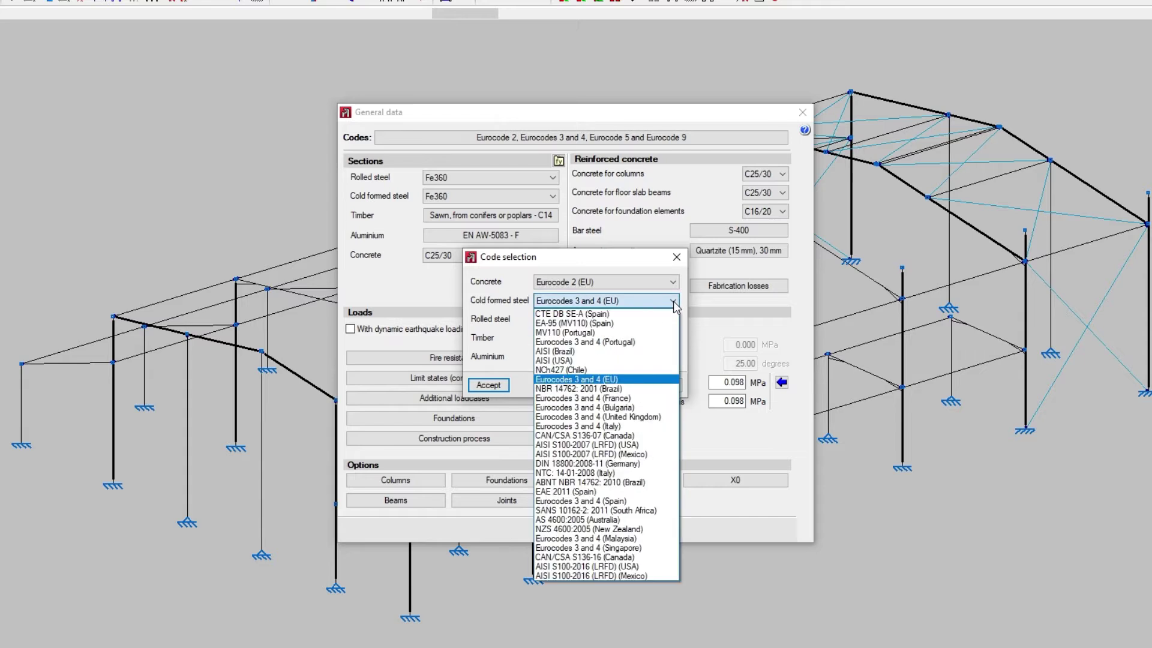
left_click(673, 302)
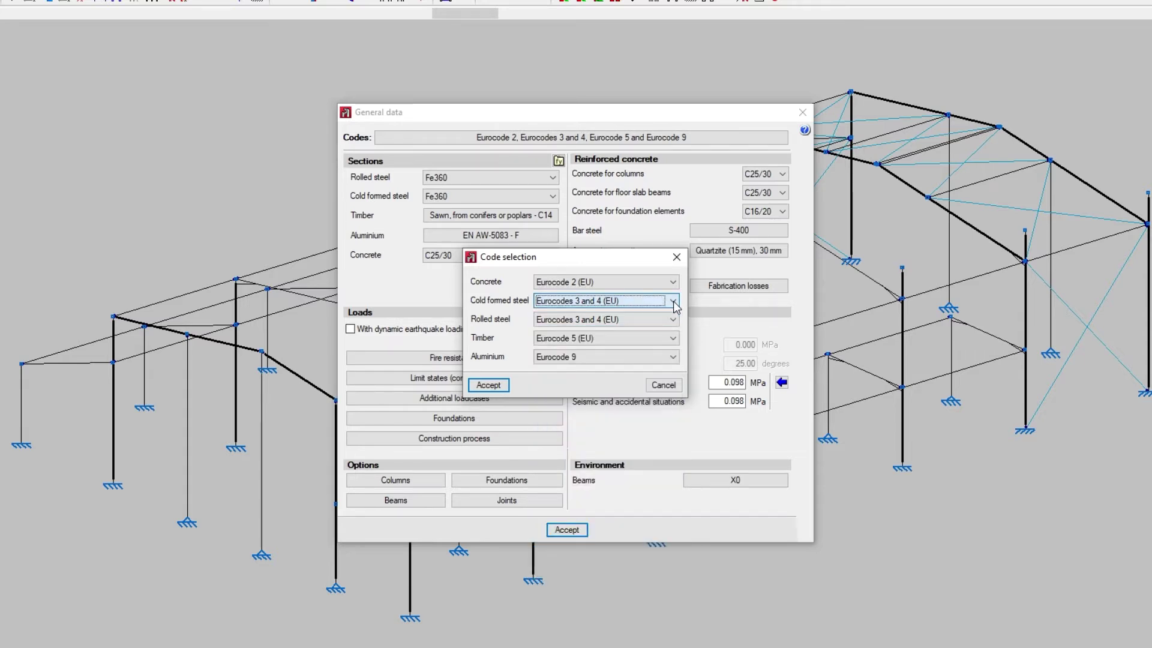
left_click(673, 319)
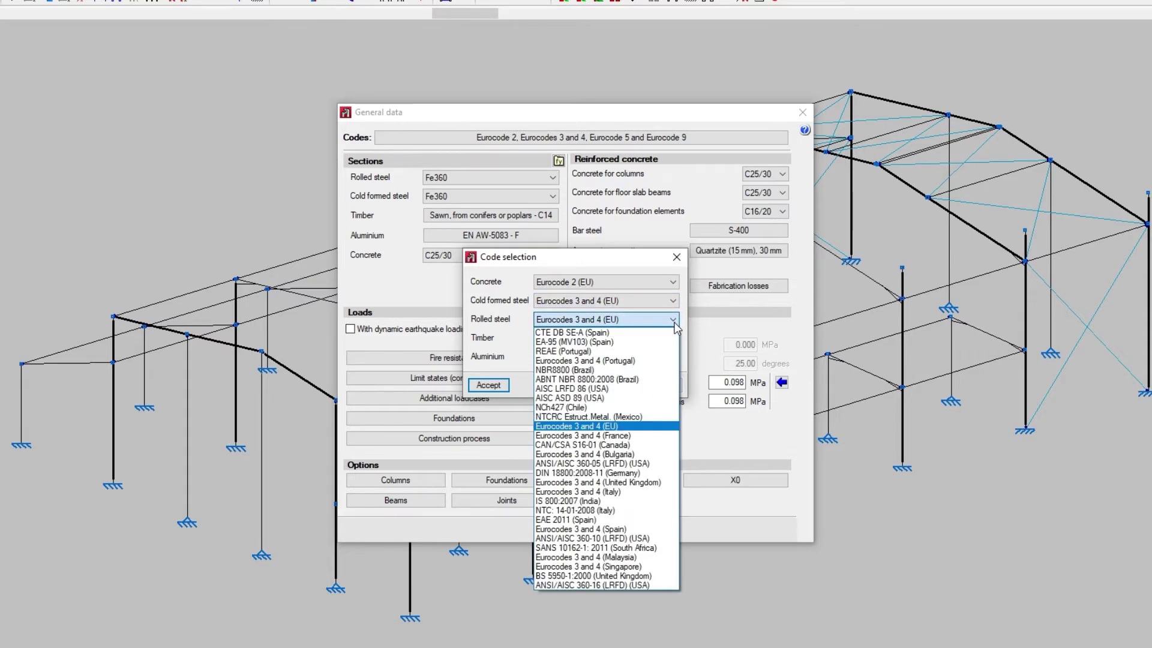
left_click(675, 324)
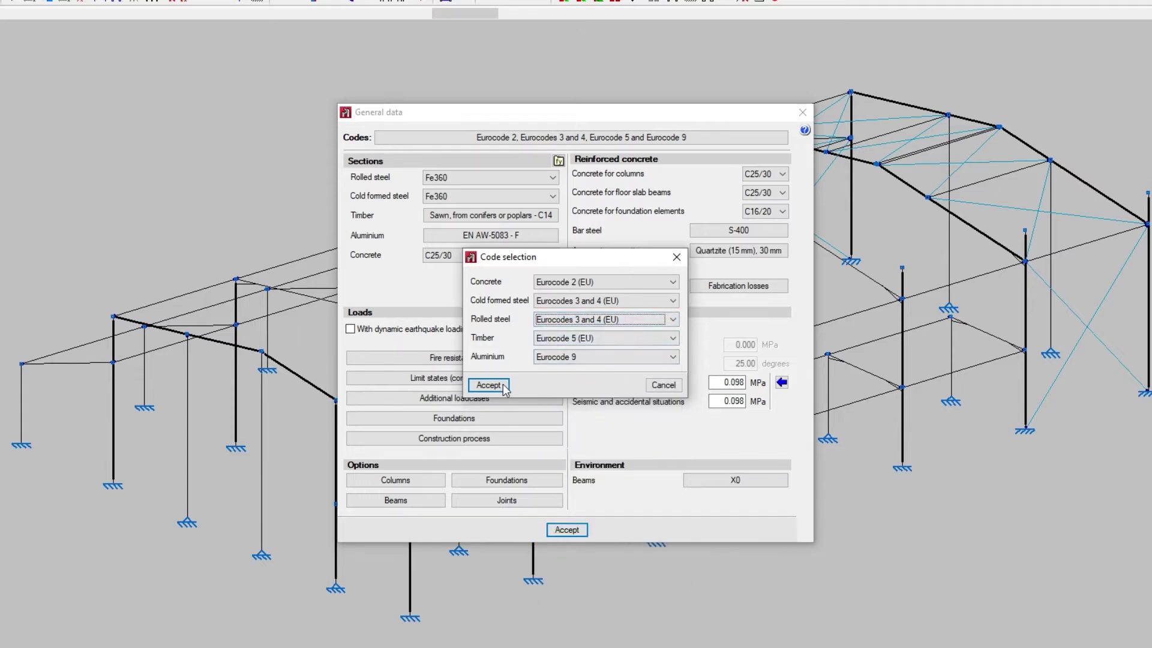
left_click(488, 385)
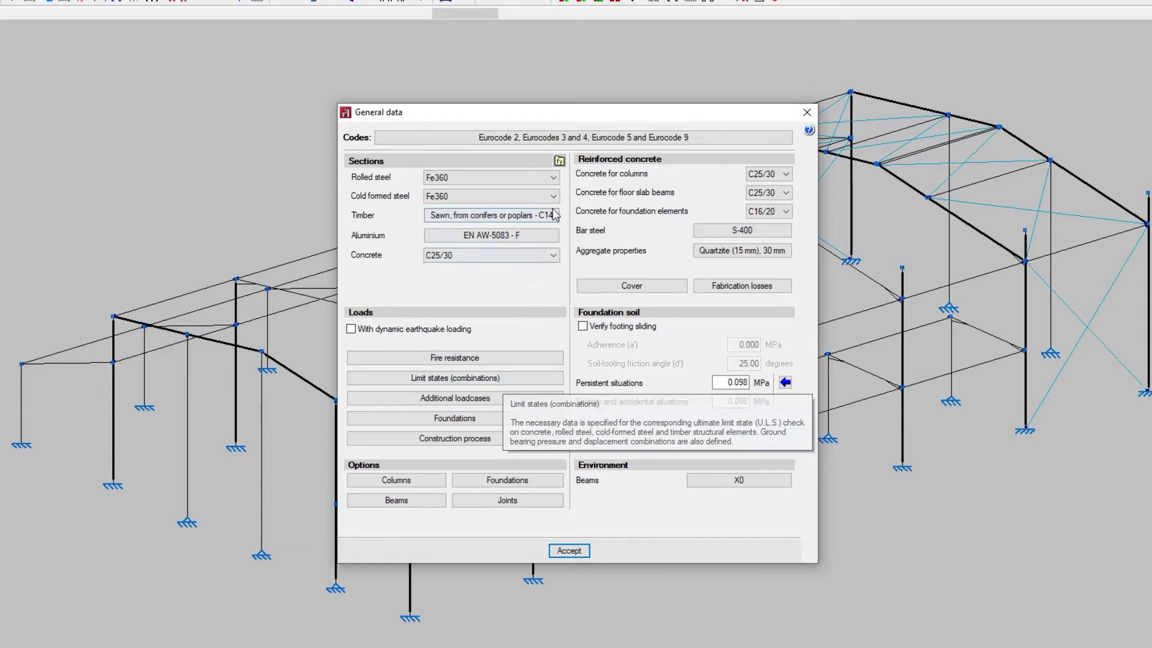
Keep Fe360 as the grade for both rolled and cold-formed steel sections.
left_click(555, 178)
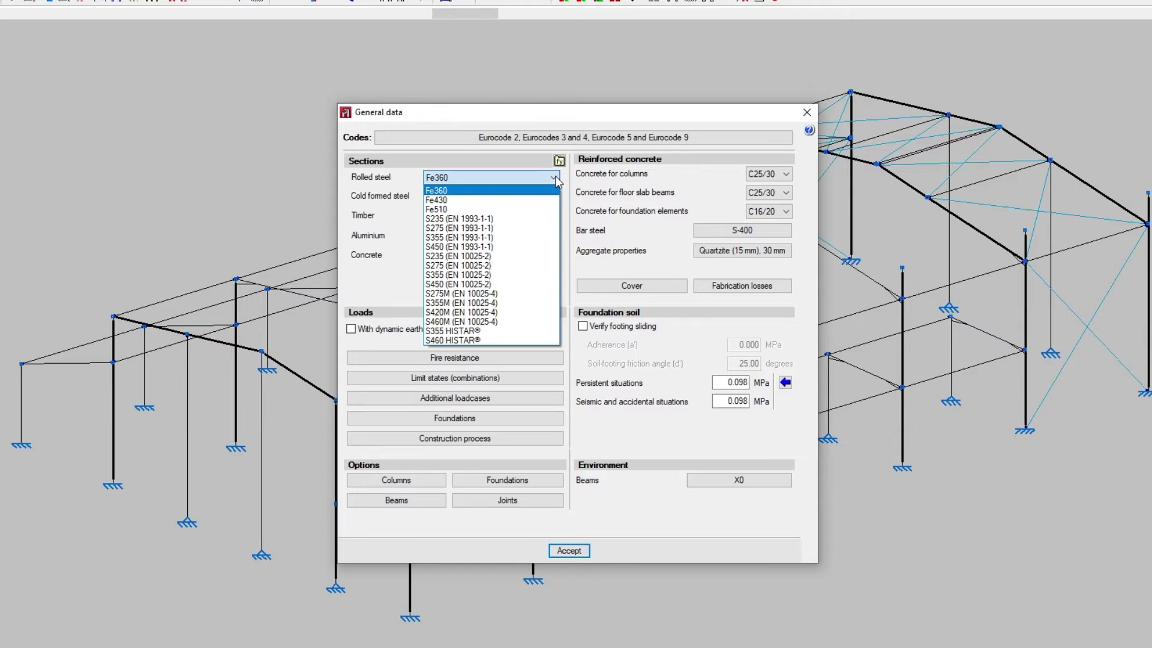
left_click(556, 178)
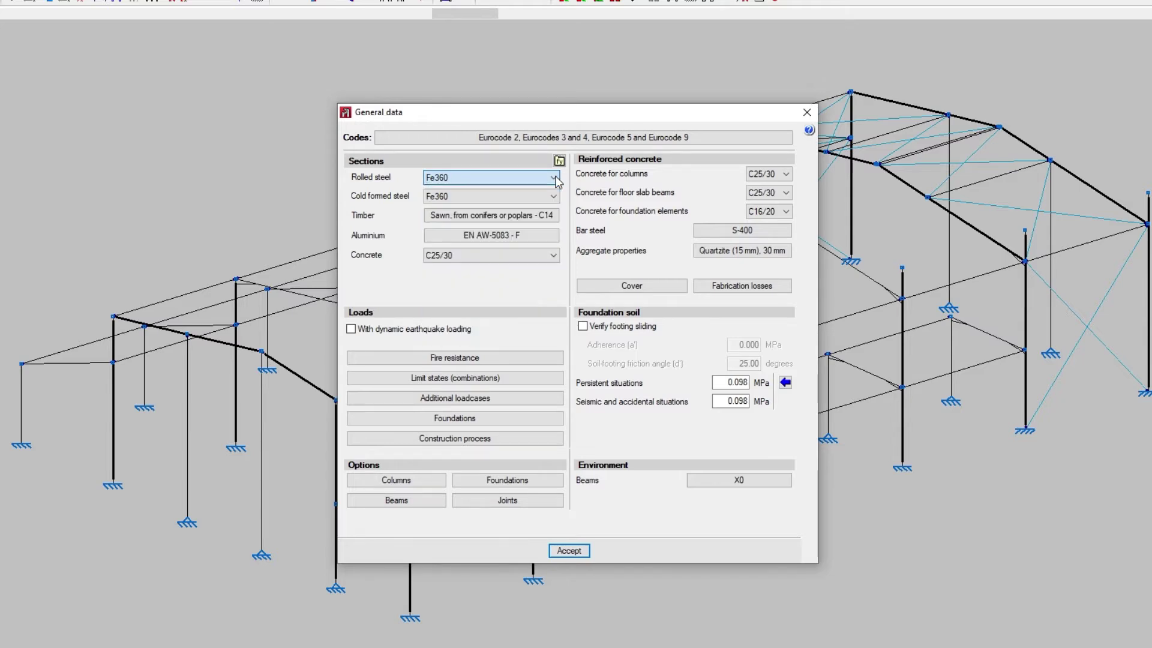
left_click(553, 197)
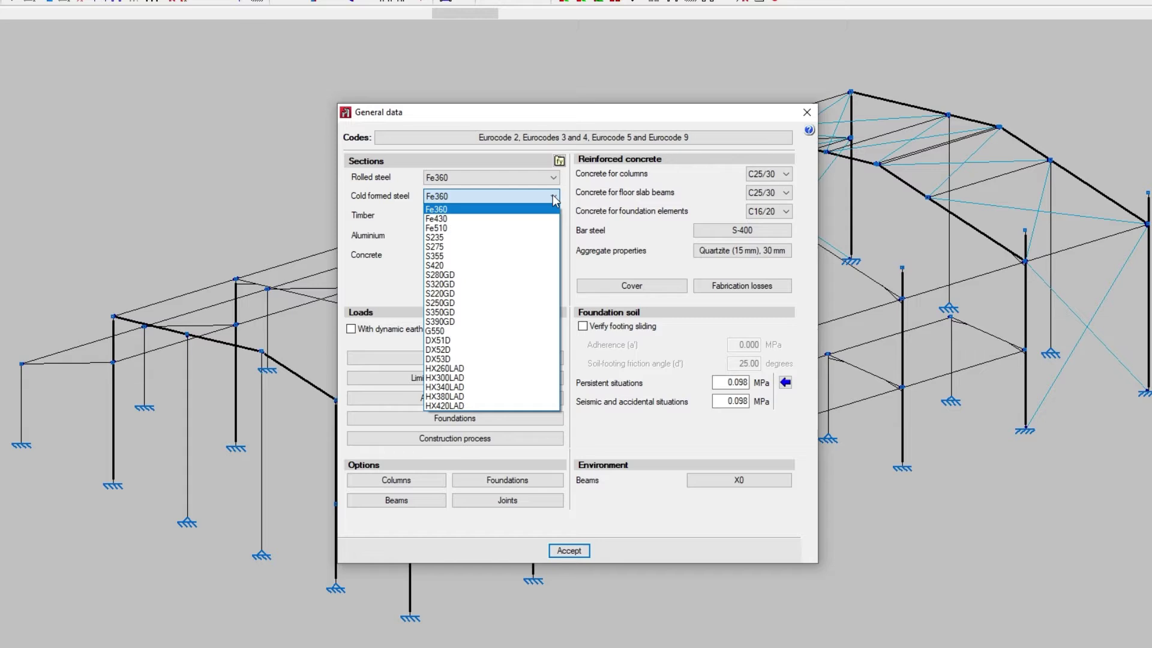
left_click(554, 198)
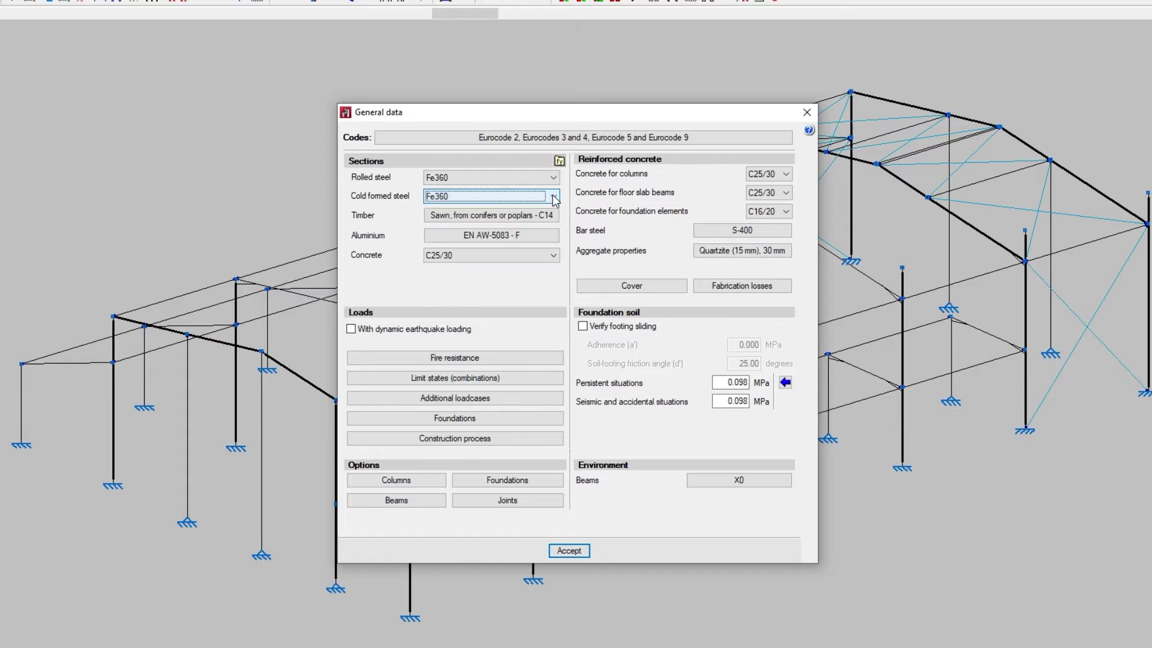
Define a user rolled steel 'rs example' with 280 MPa yield and 450 MPa fracture limit.
left_click(559, 160)
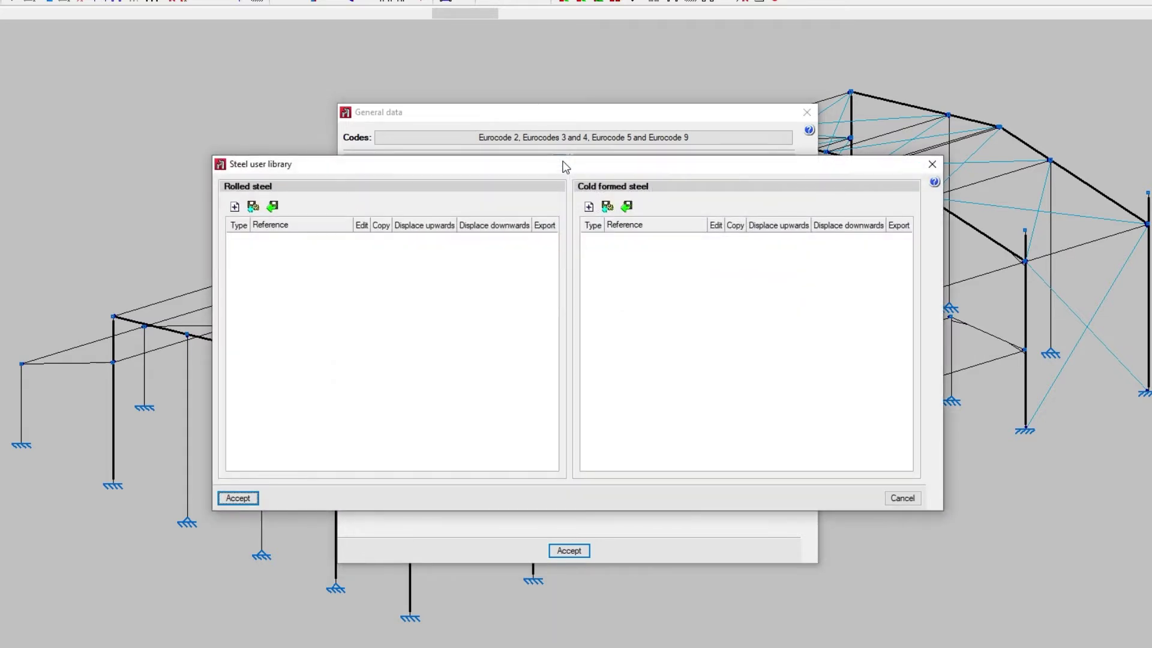
left_click(234, 207)
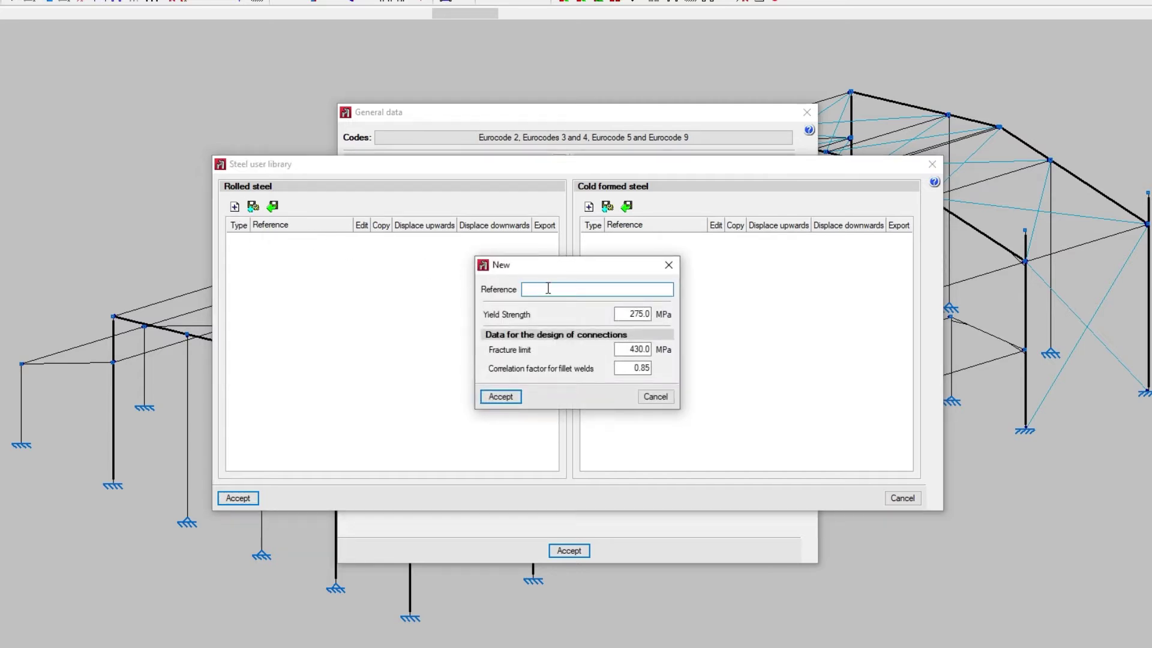
type("rs example")
left_click_drag(616, 314, 618, 350)
type("280")
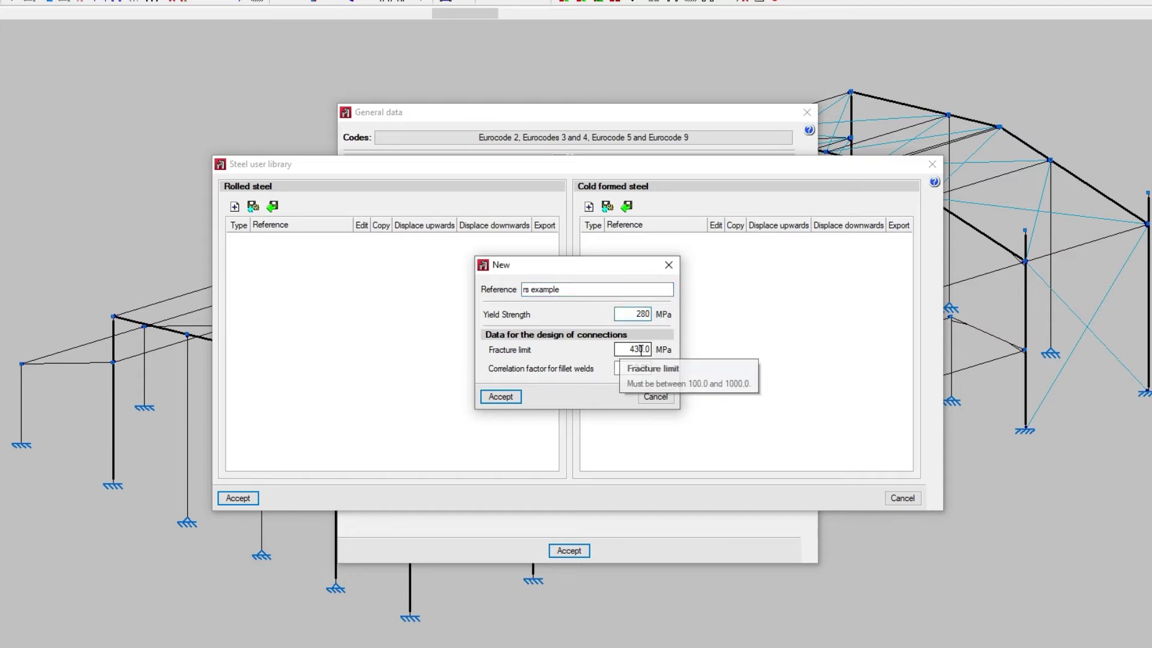
type("40.0")
left_click(635, 349)
type("5")
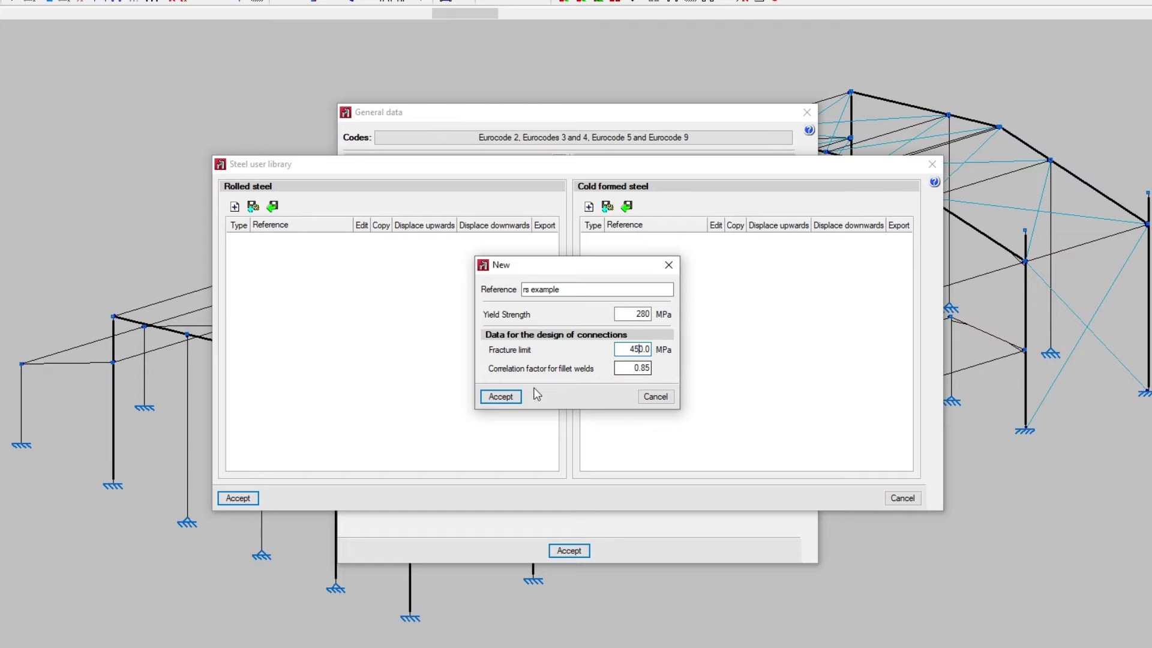
left_click(500, 397)
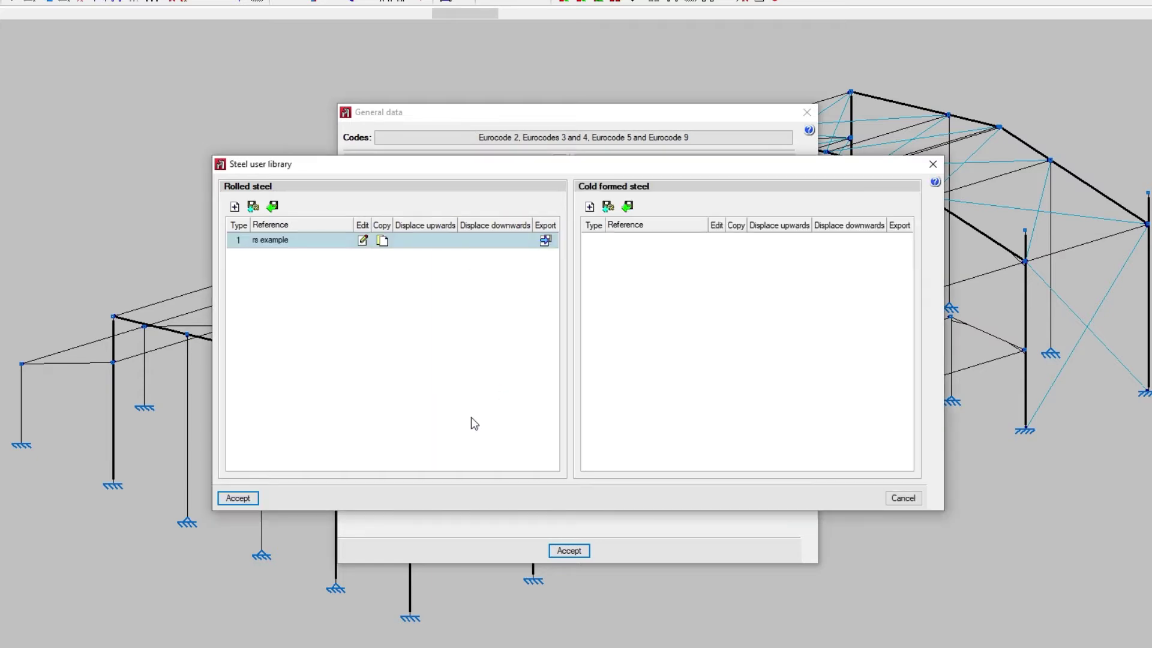
Save the steel library and assign rs example as the rolled steel.
left_click(238, 499)
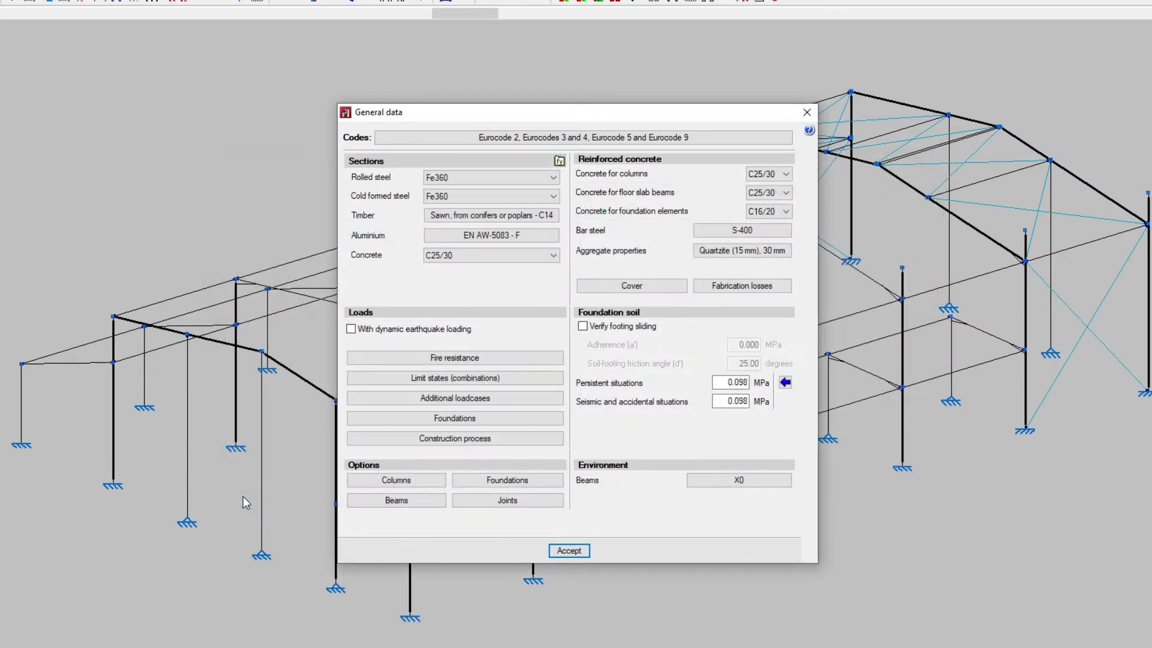
left_click(543, 177)
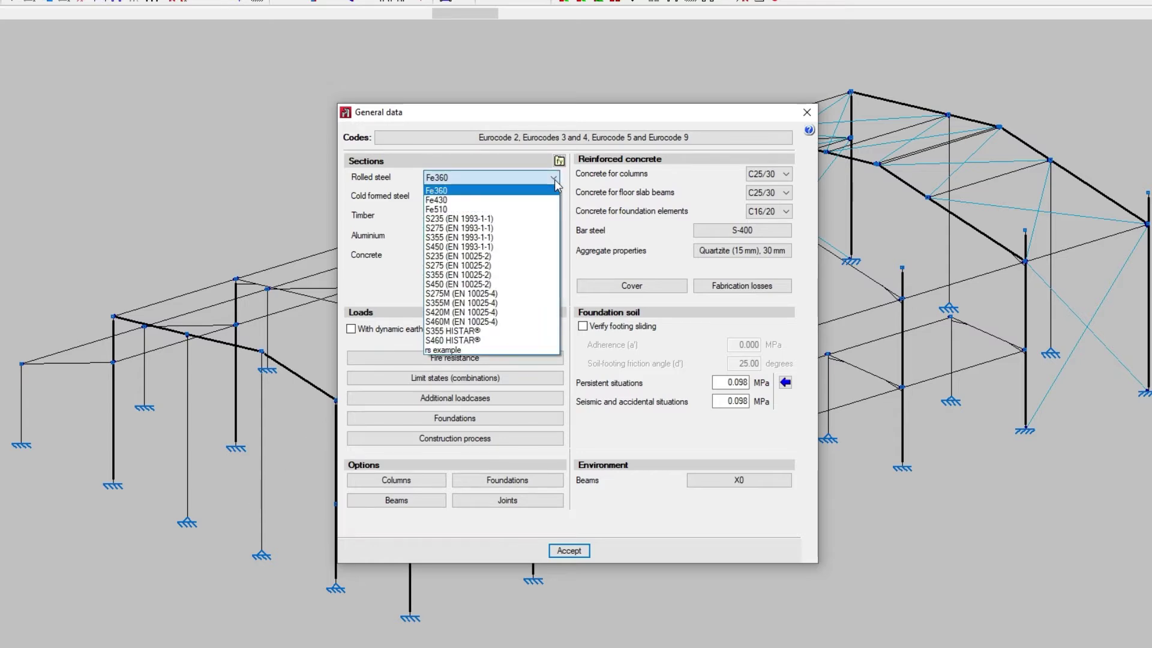
left_click(526, 349)
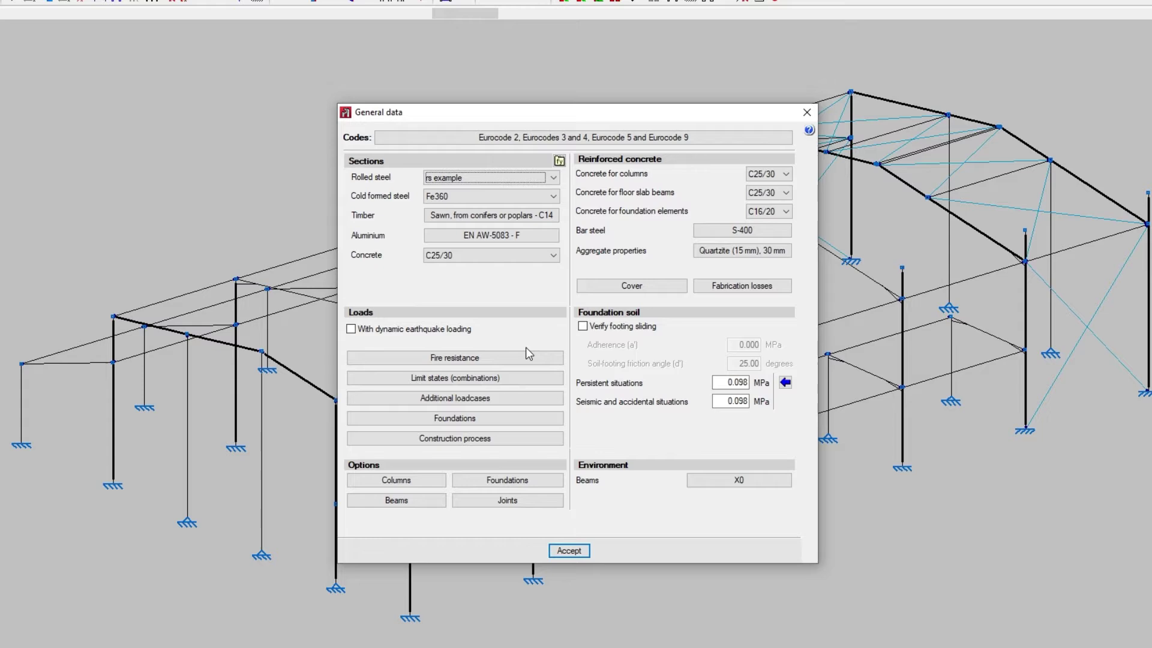
Keep sawn conifer/poplar timber in class C14 and set service class 3.
left_click(556, 218)
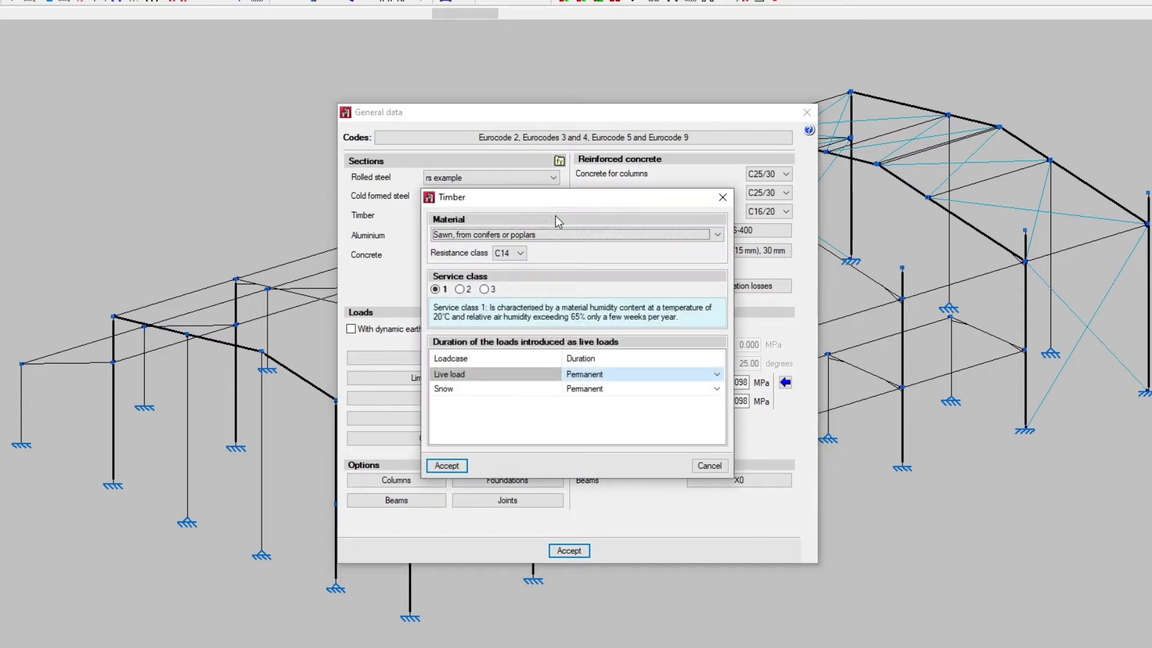
left_click(717, 234)
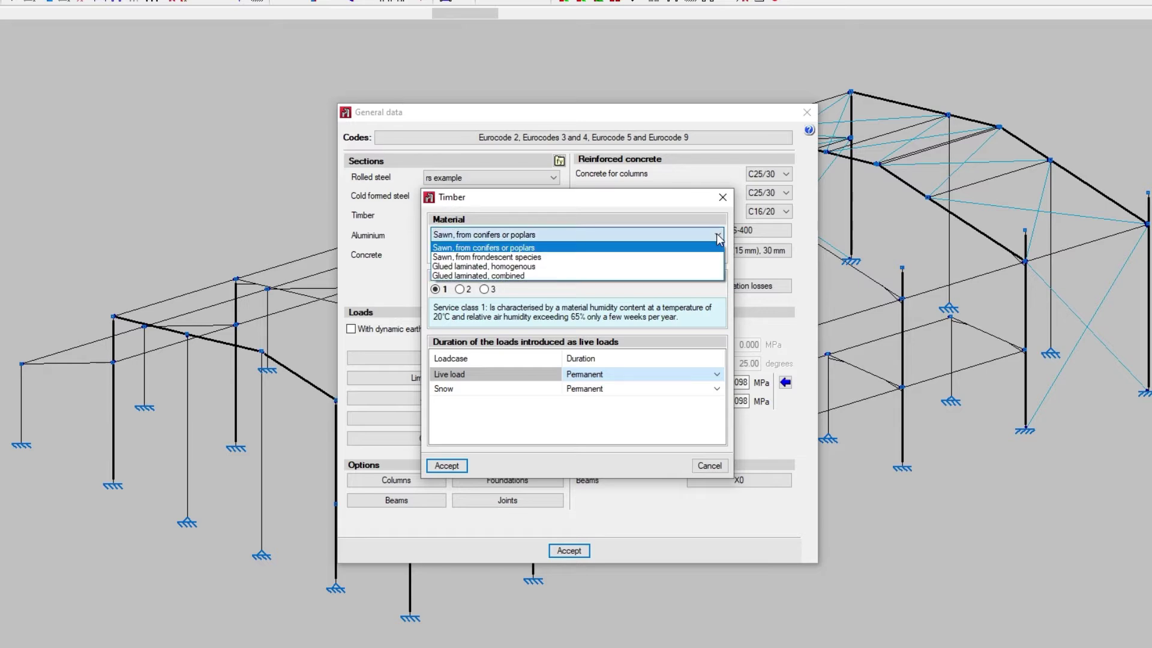
left_click(718, 237)
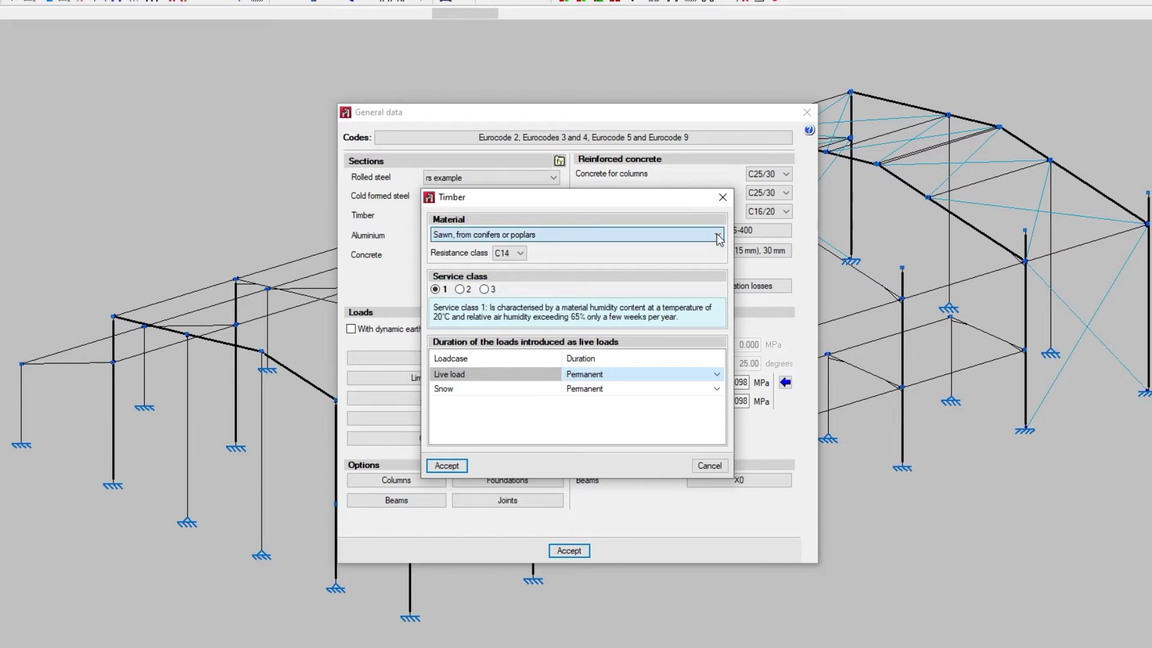
left_click(520, 254)
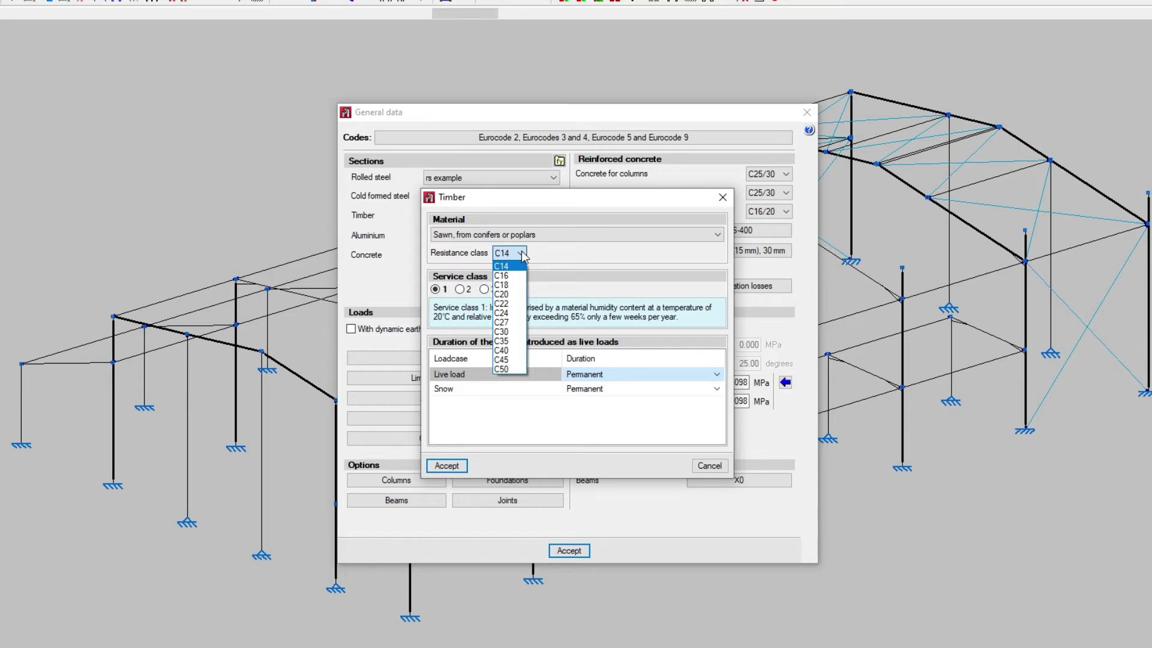
left_click(521, 255)
left_click(460, 289)
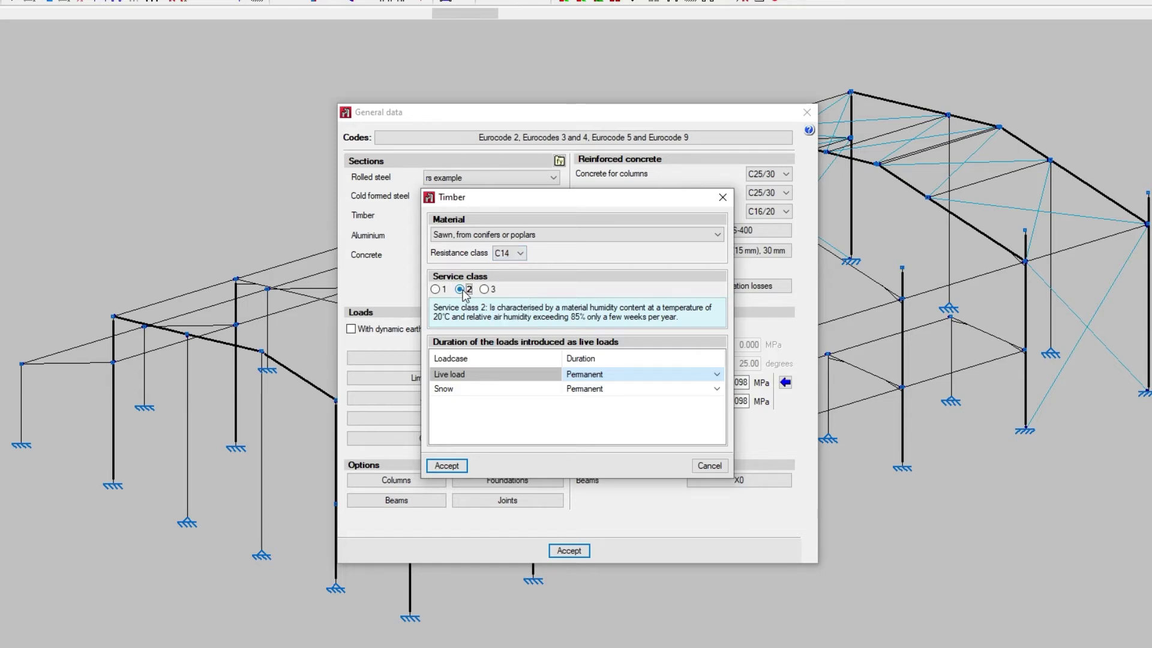
left_click(484, 289)
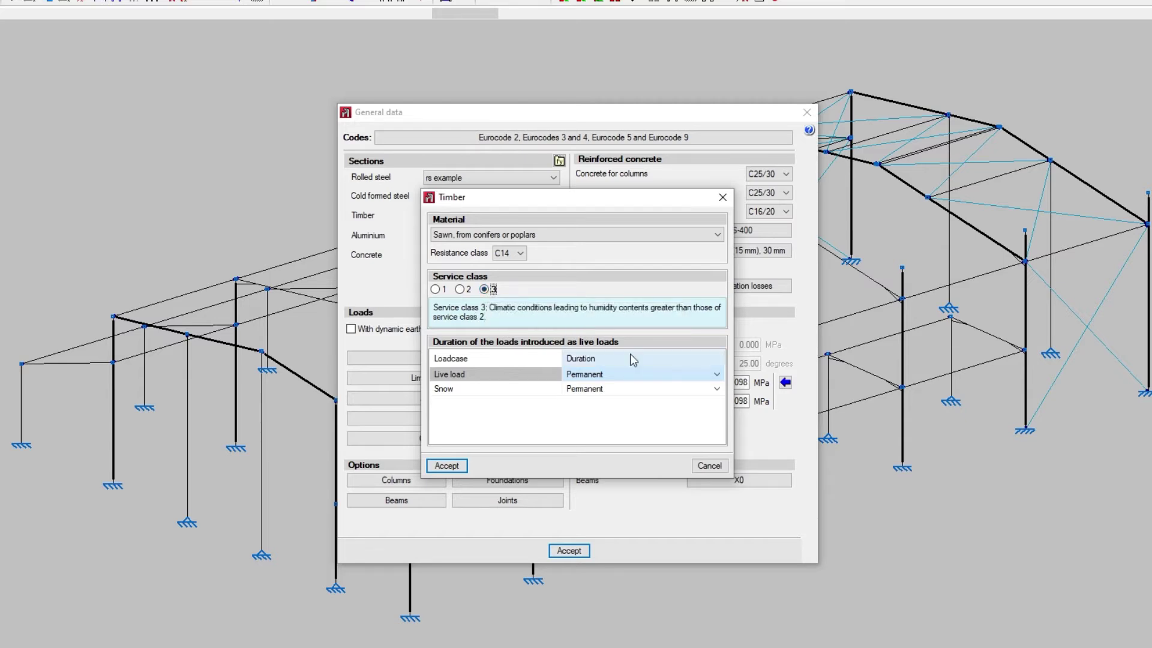
Leave live load and snow durations as Permanent and confirm the timber settings.
left_click(684, 374)
left_click(717, 376)
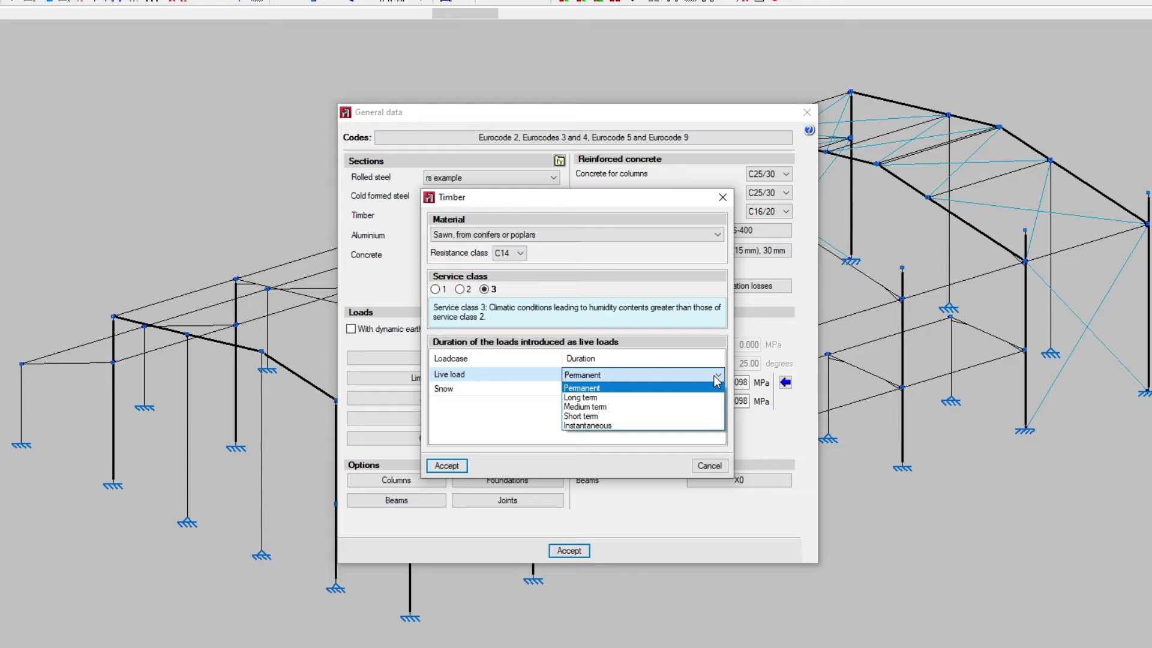
left_click(715, 376)
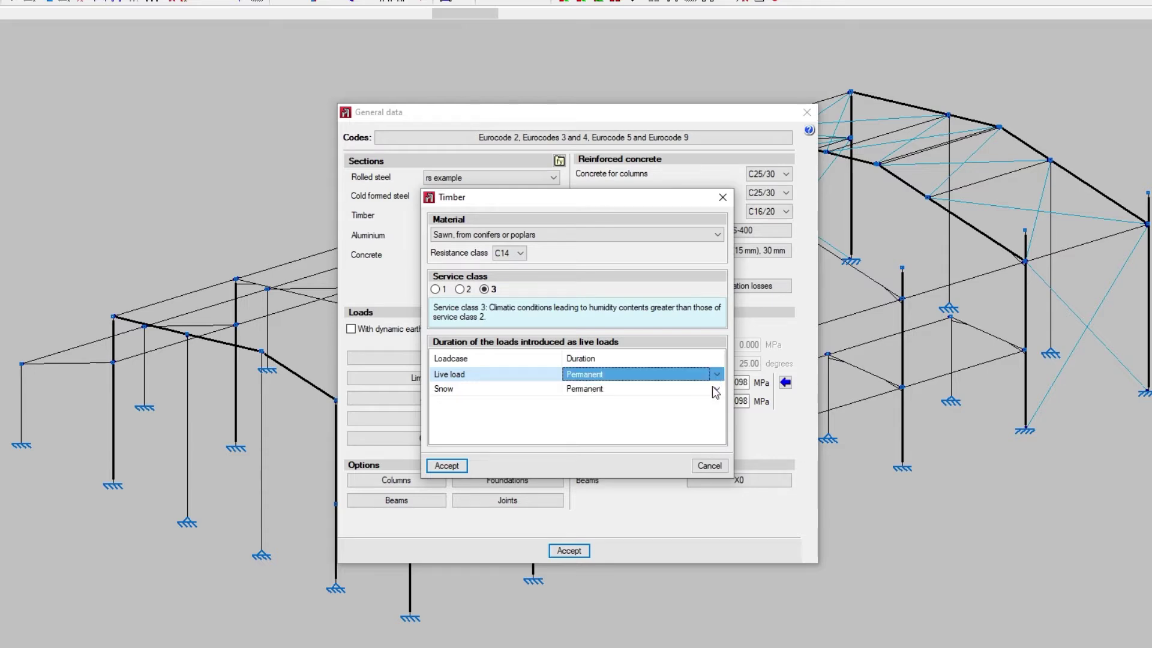
left_click(717, 388)
left_click(717, 389)
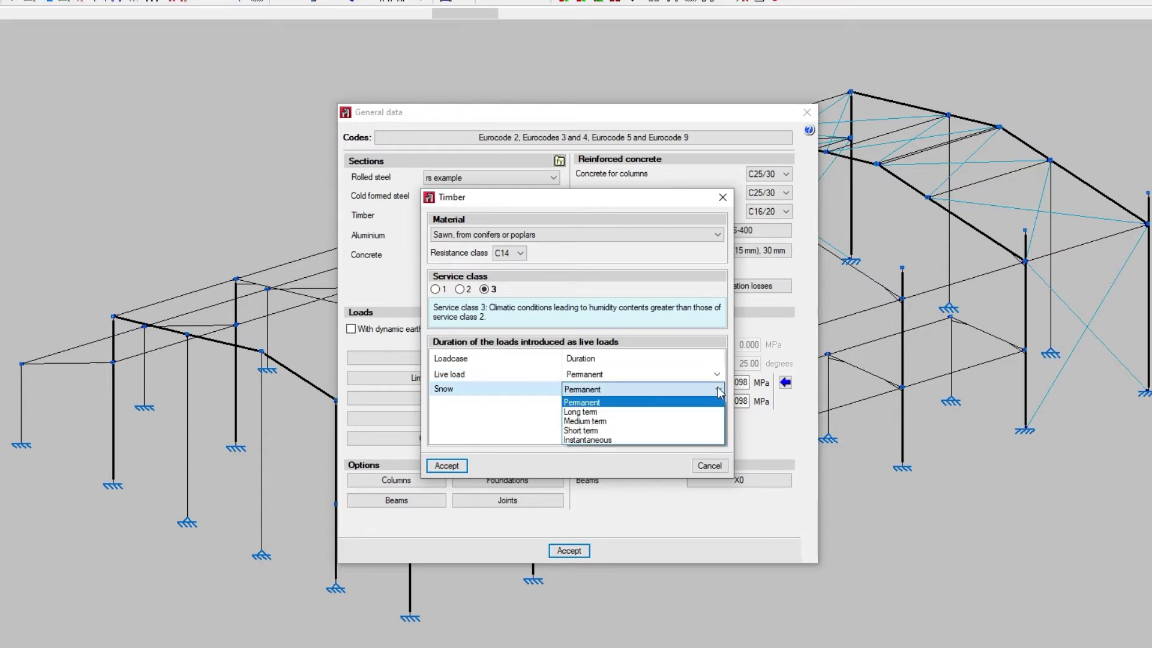
left_click(451, 466)
left_click(452, 466)
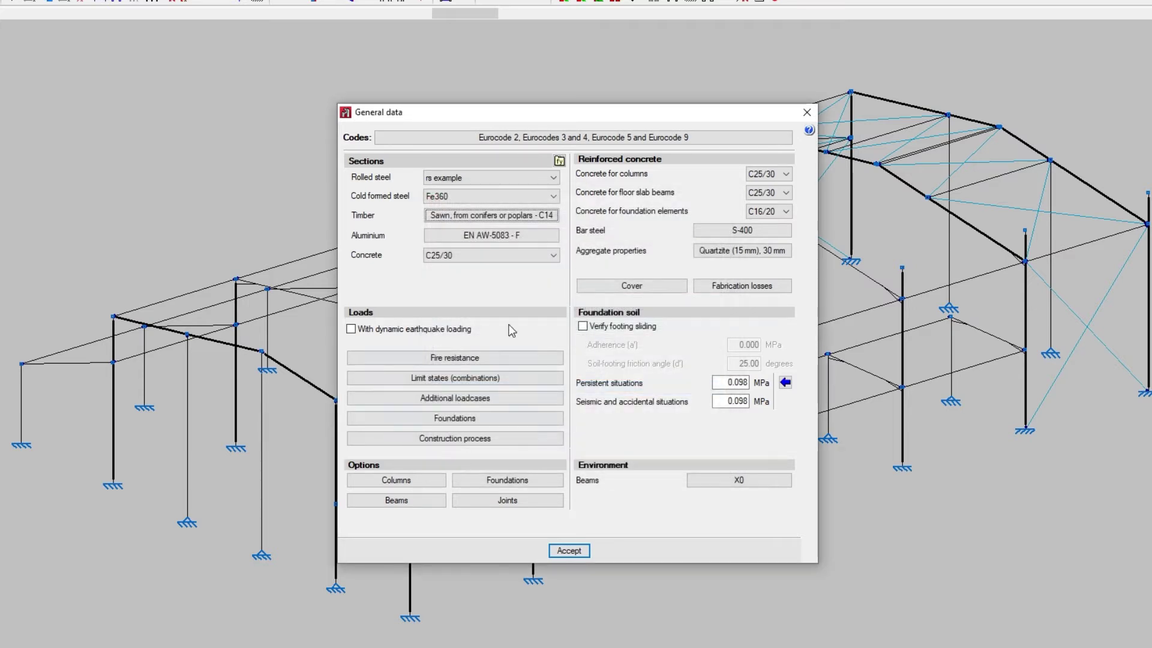
Choose alloy EN AW-6063 with T6 temper and confirm C25/30 for section concrete.
left_click(547, 235)
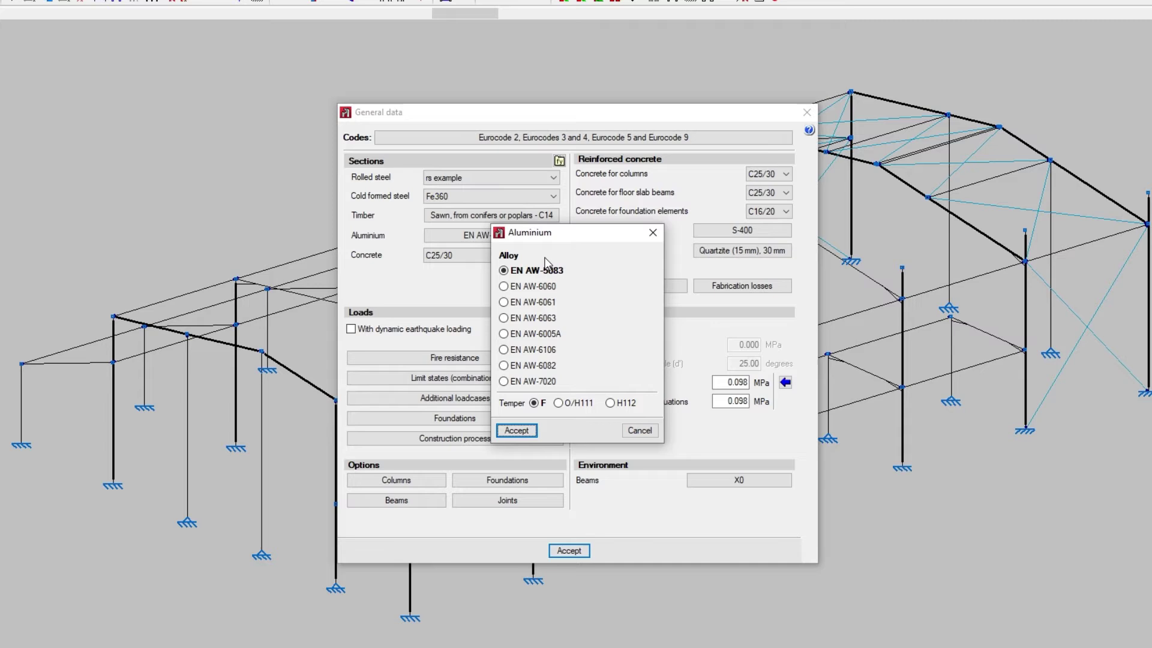
left_click(547, 303)
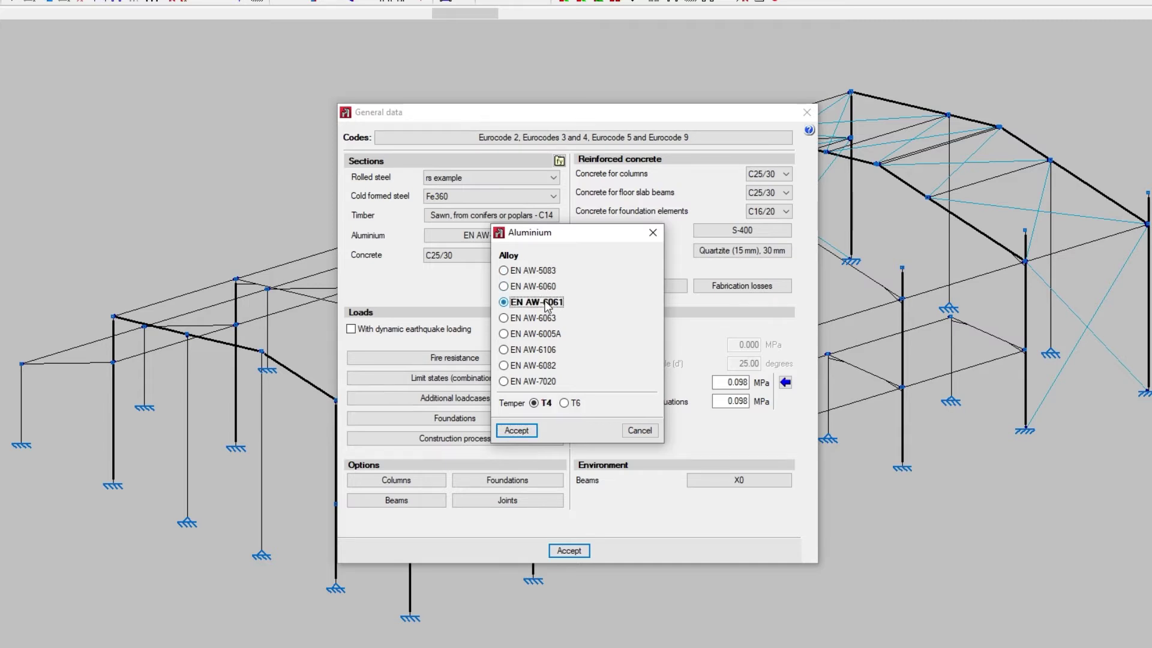
left_click(547, 318)
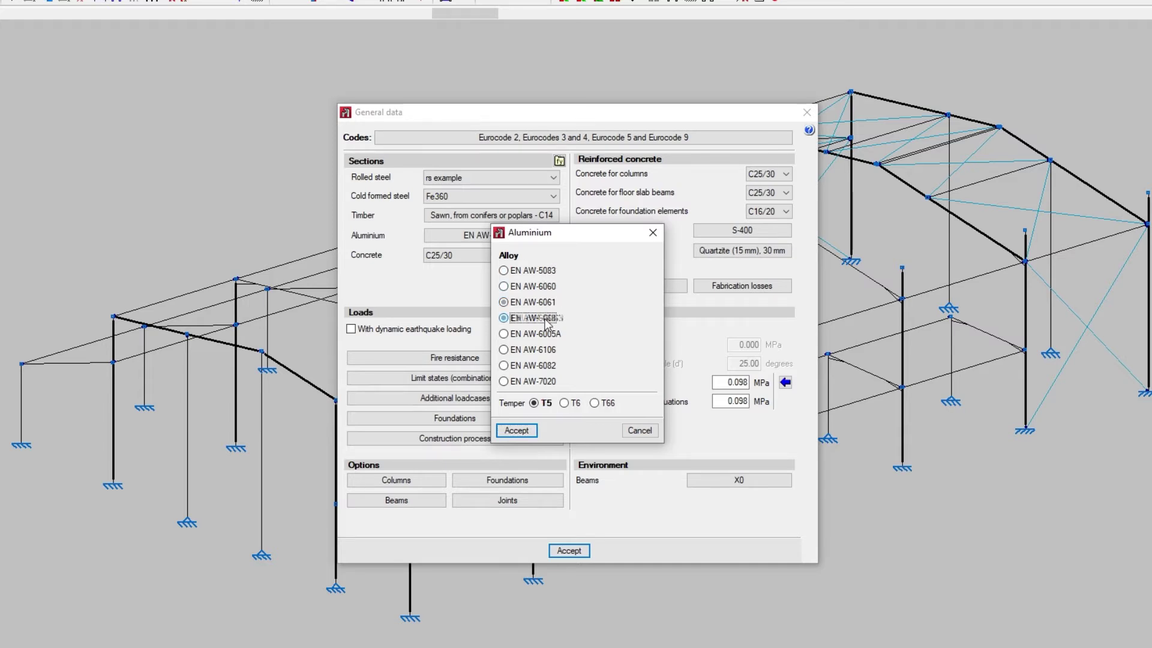
left_click(565, 403)
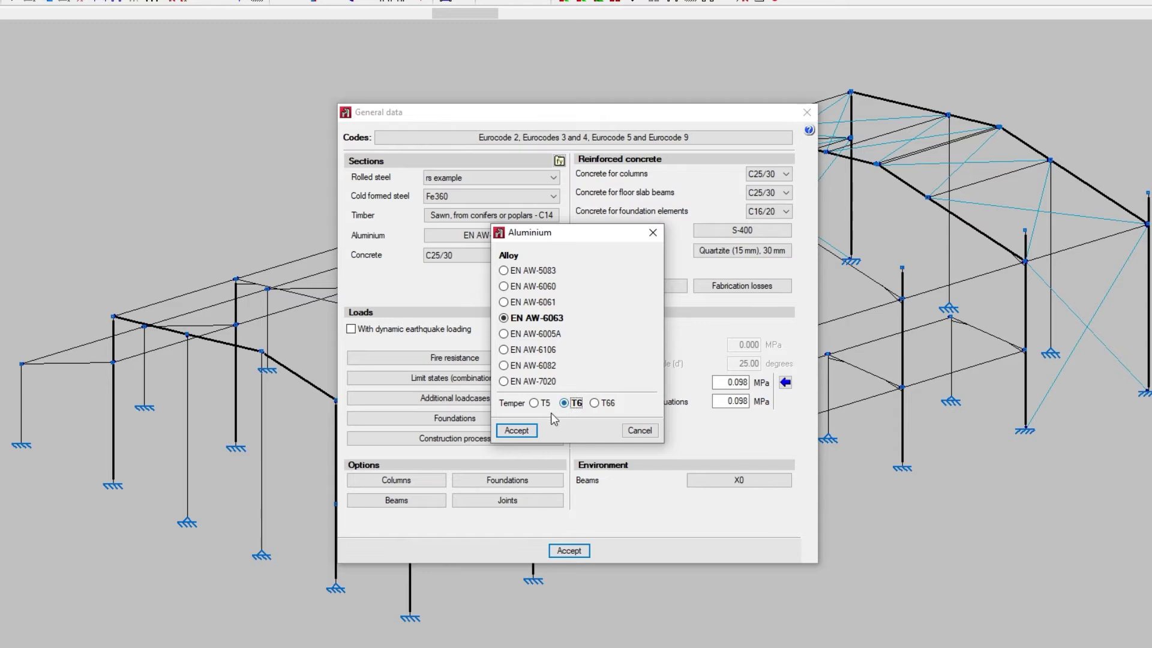
left_click(516, 430)
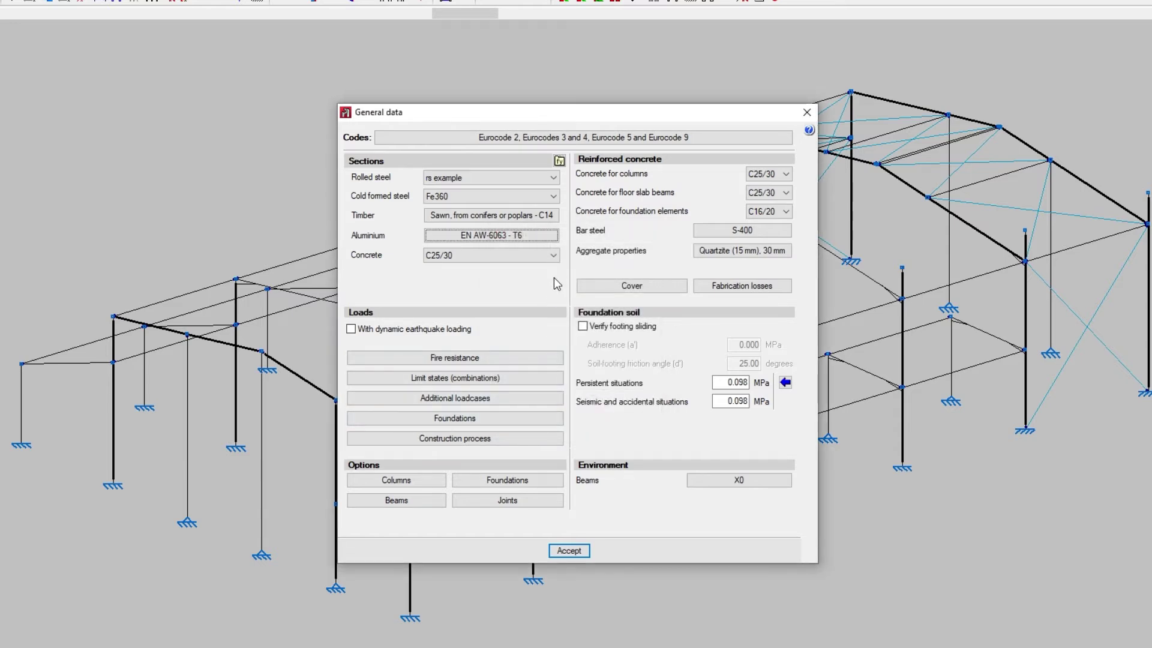
left_click(553, 254)
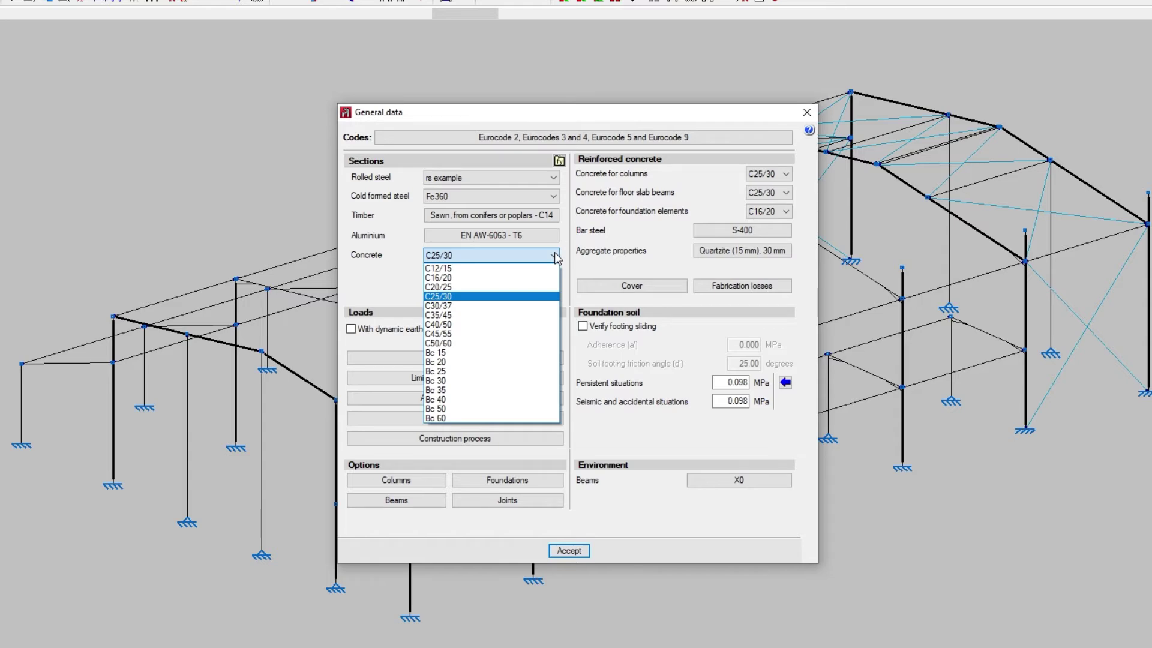
left_click(554, 255)
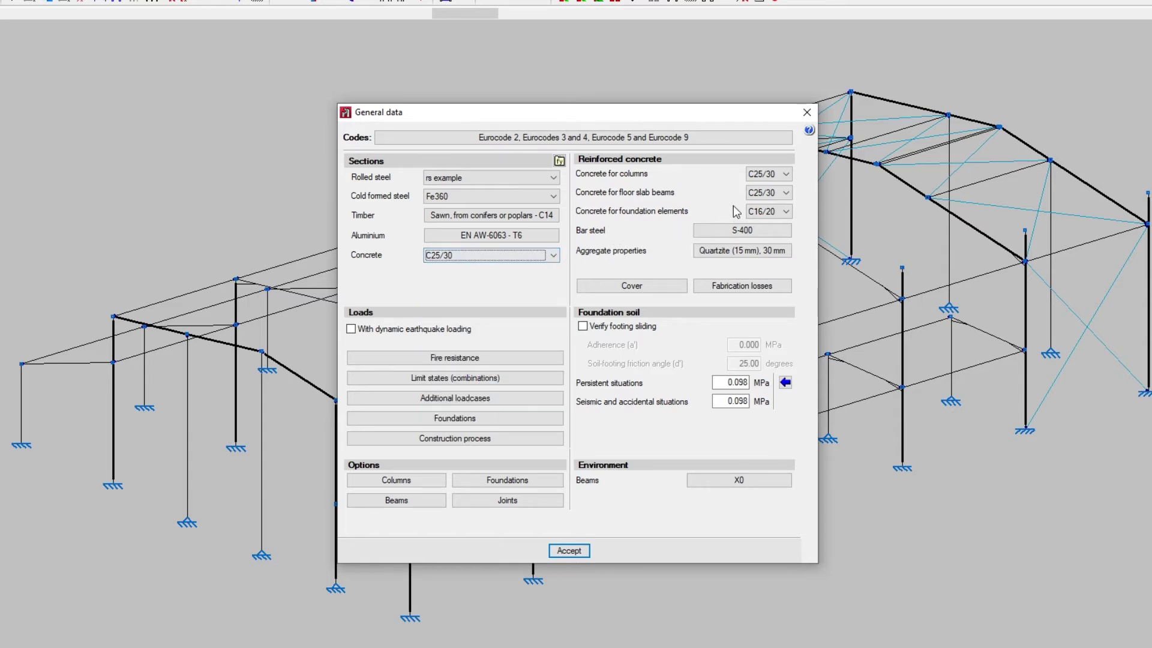
left_click(785, 174)
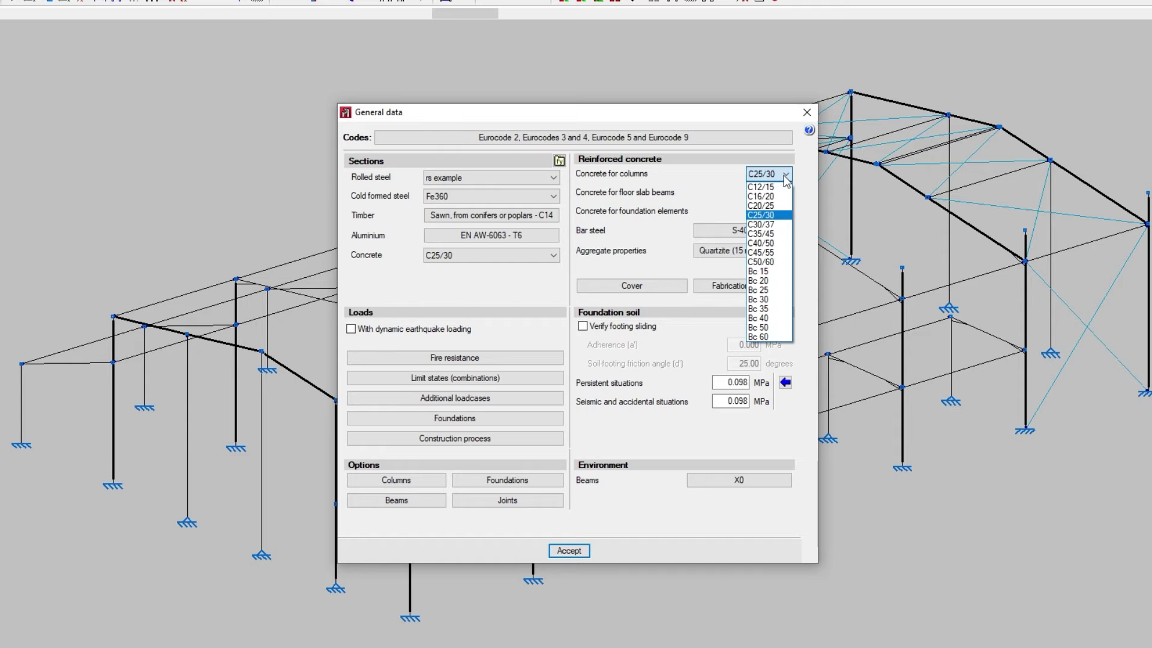
left_click(784, 175)
left_click(786, 194)
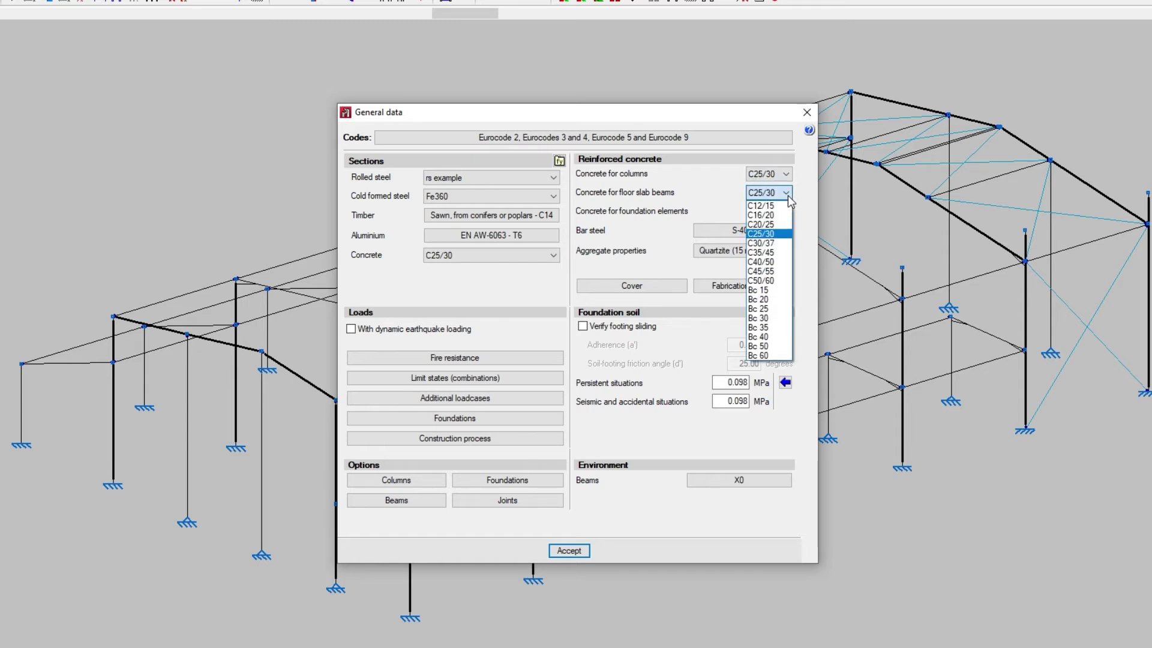
left_click(787, 196)
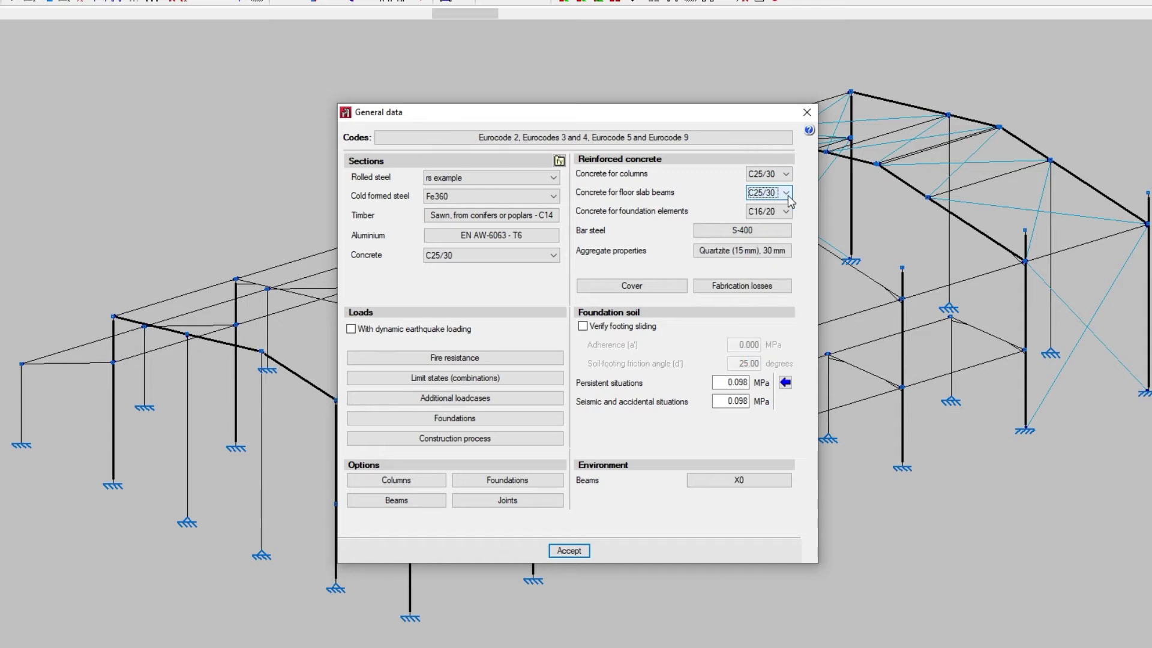
left_click(786, 212)
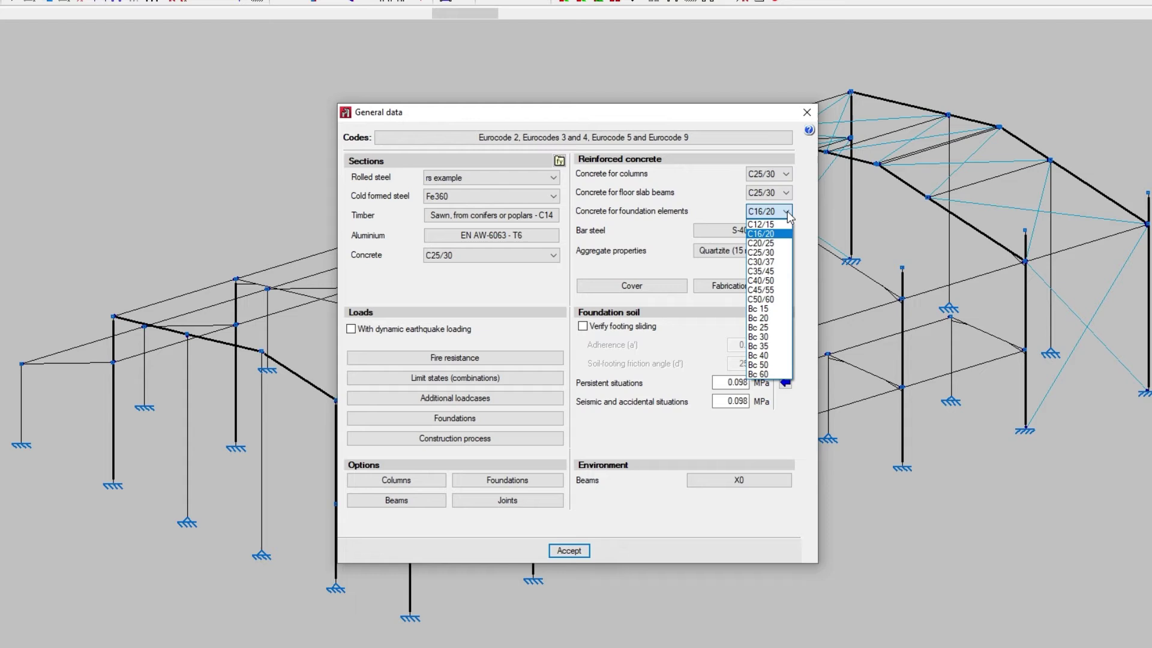
left_click(786, 211)
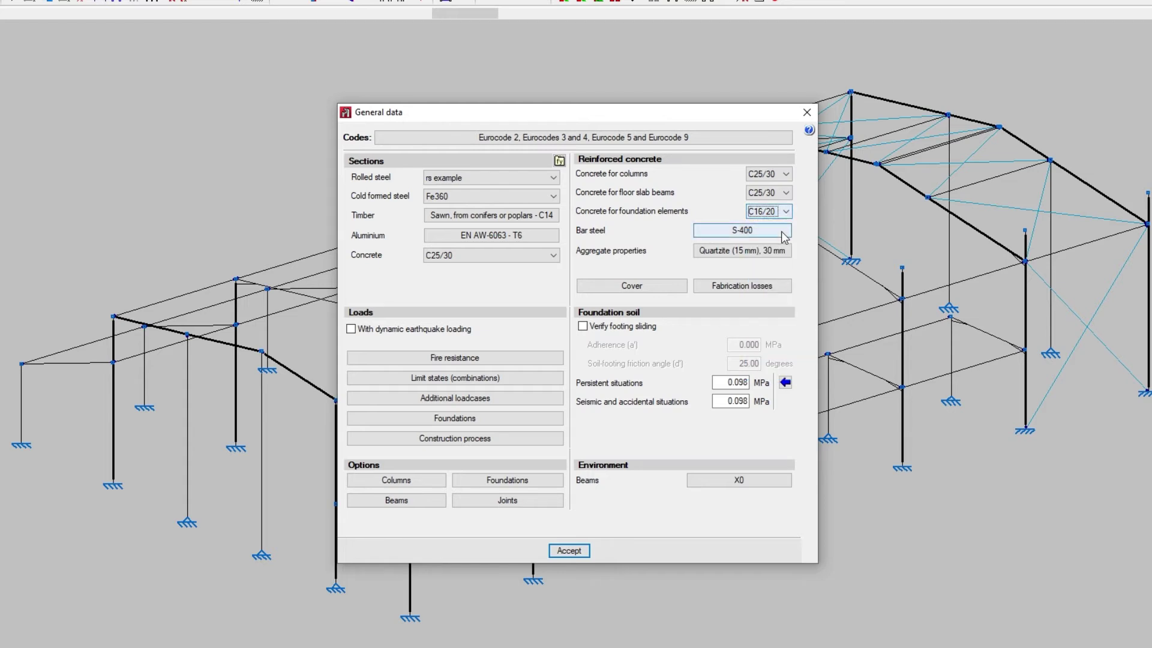
left_click(781, 232)
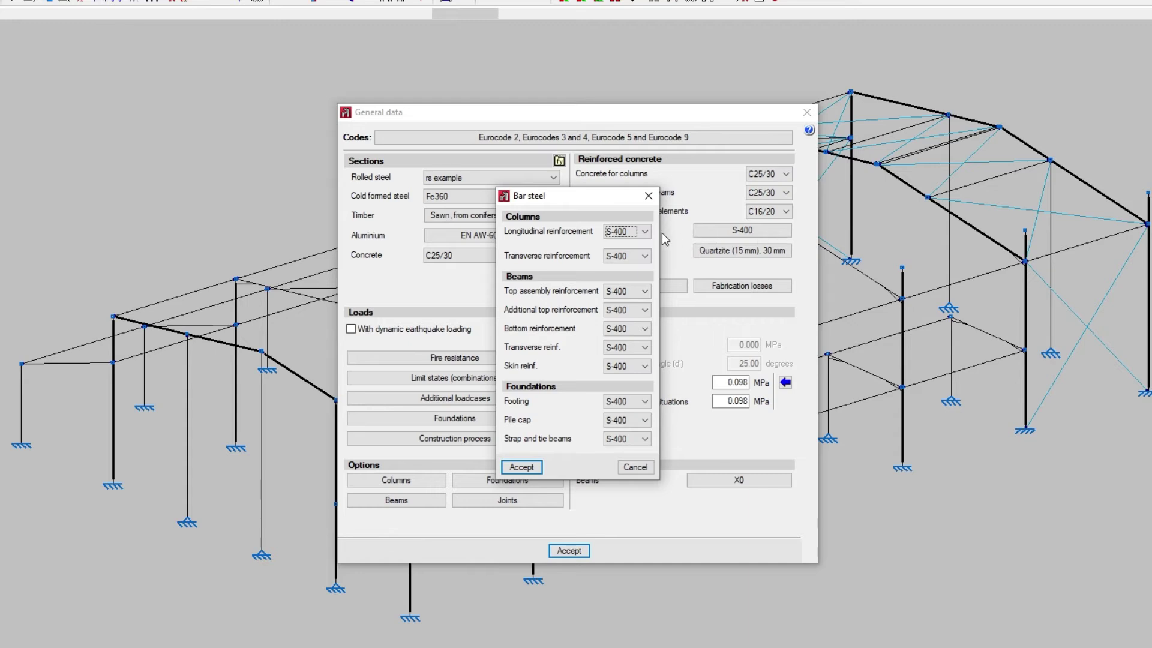
left_click(644, 232)
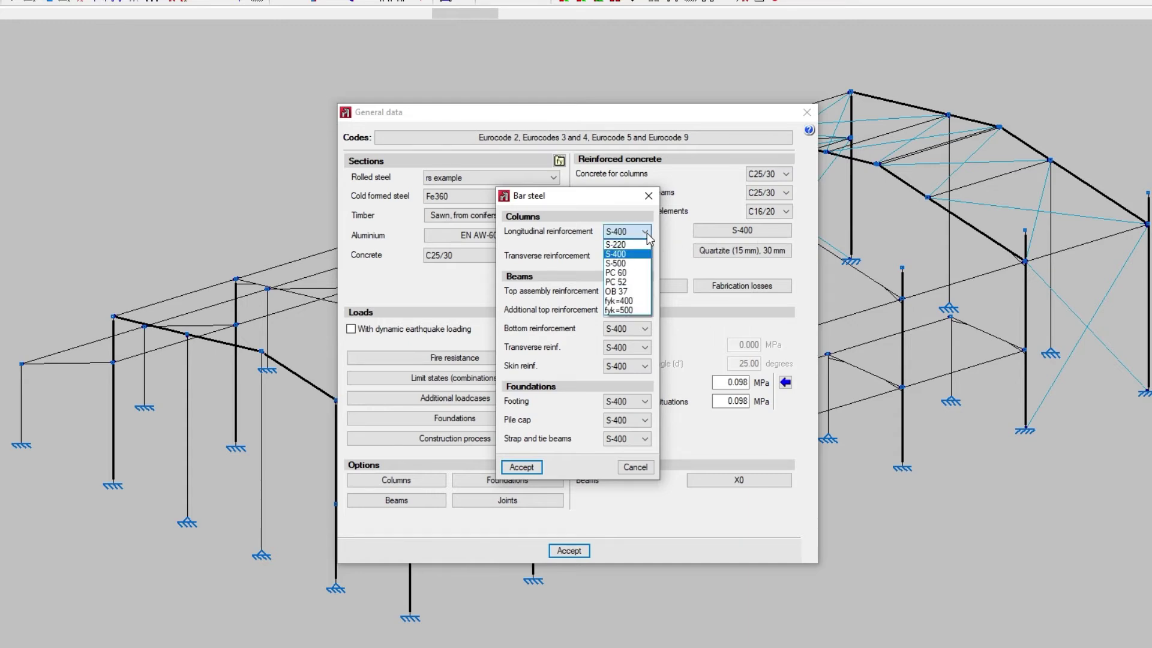
left_click(646, 234)
left_click(644, 257)
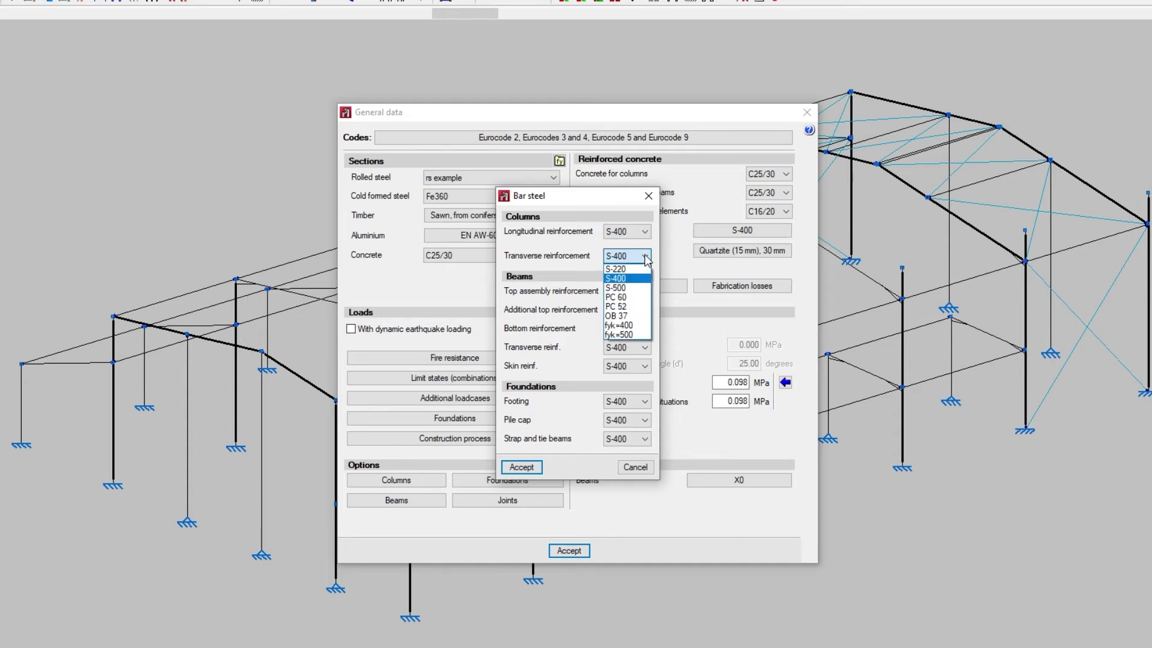
left_click(645, 258)
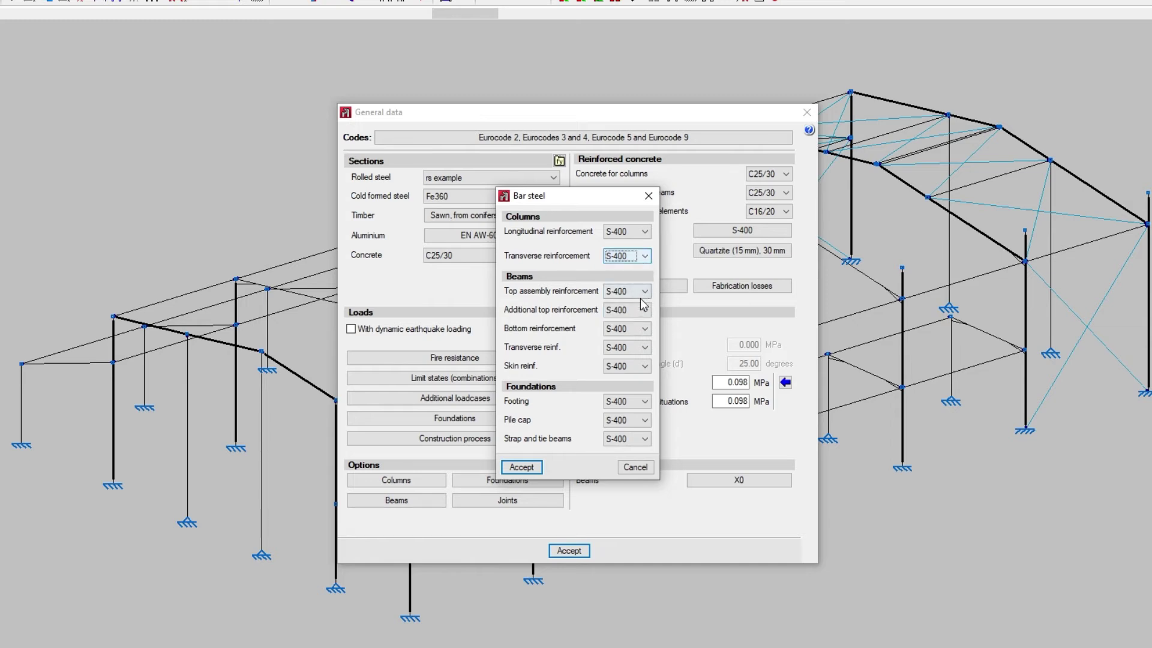
left_click(533, 468)
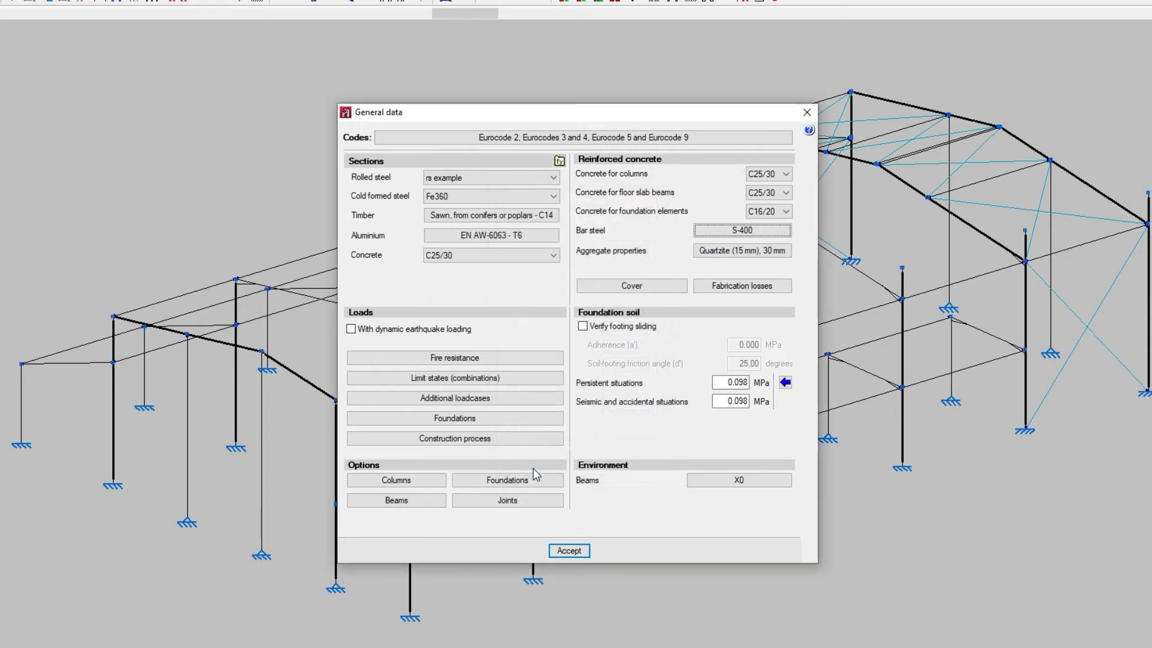
In Aggregate properties, give columns Limestone aggregate with 20 mm maximum size.
left_click(787, 252)
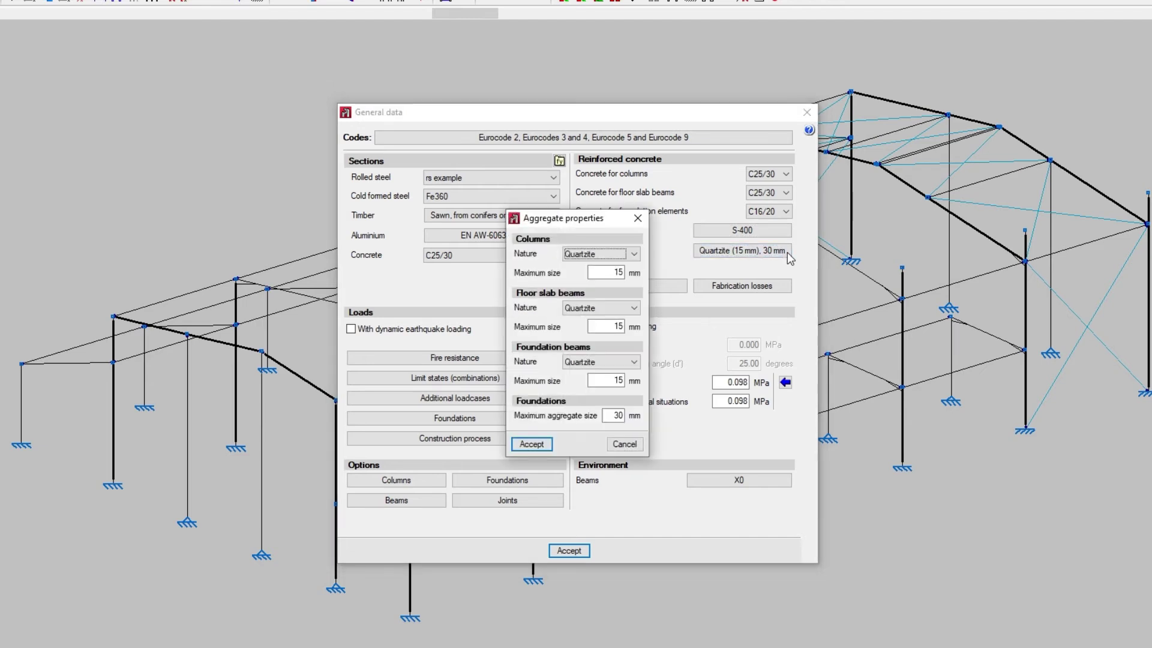
left_click(633, 254)
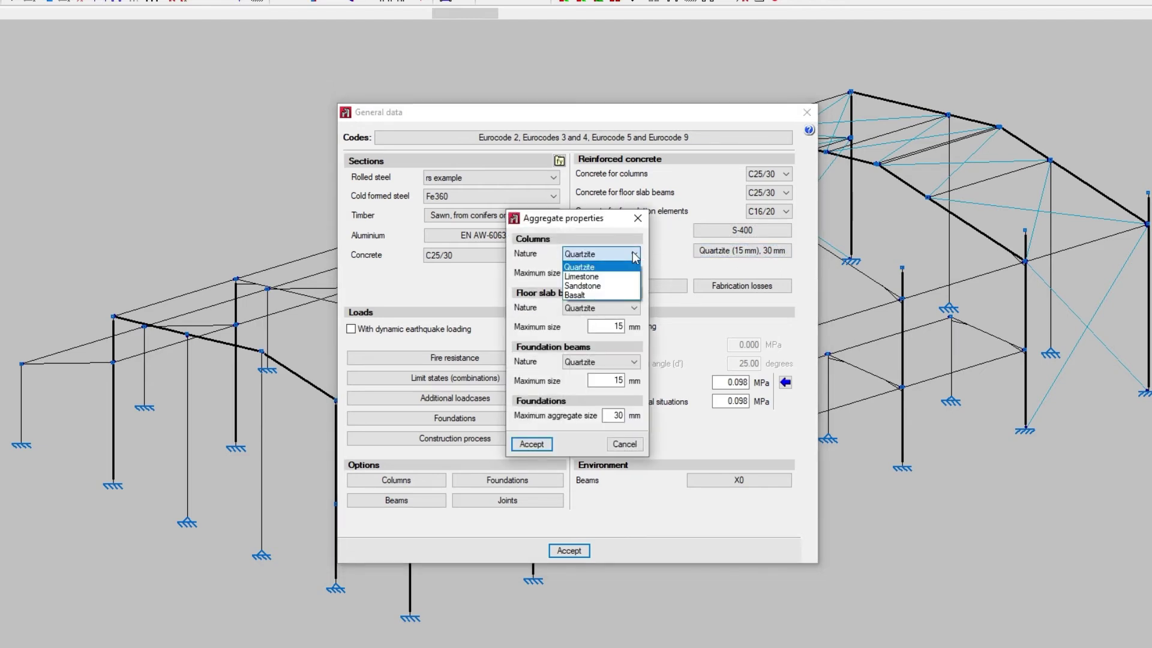
left_click(626, 277)
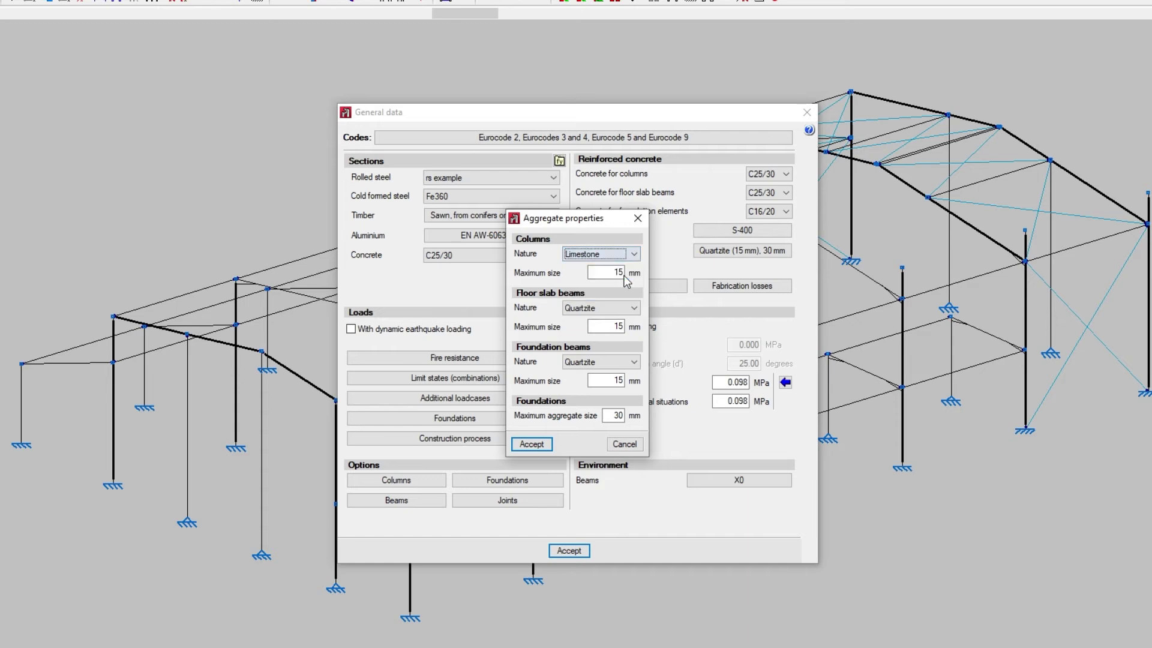
double_click(617, 272)
type("20")
left_click(542, 443)
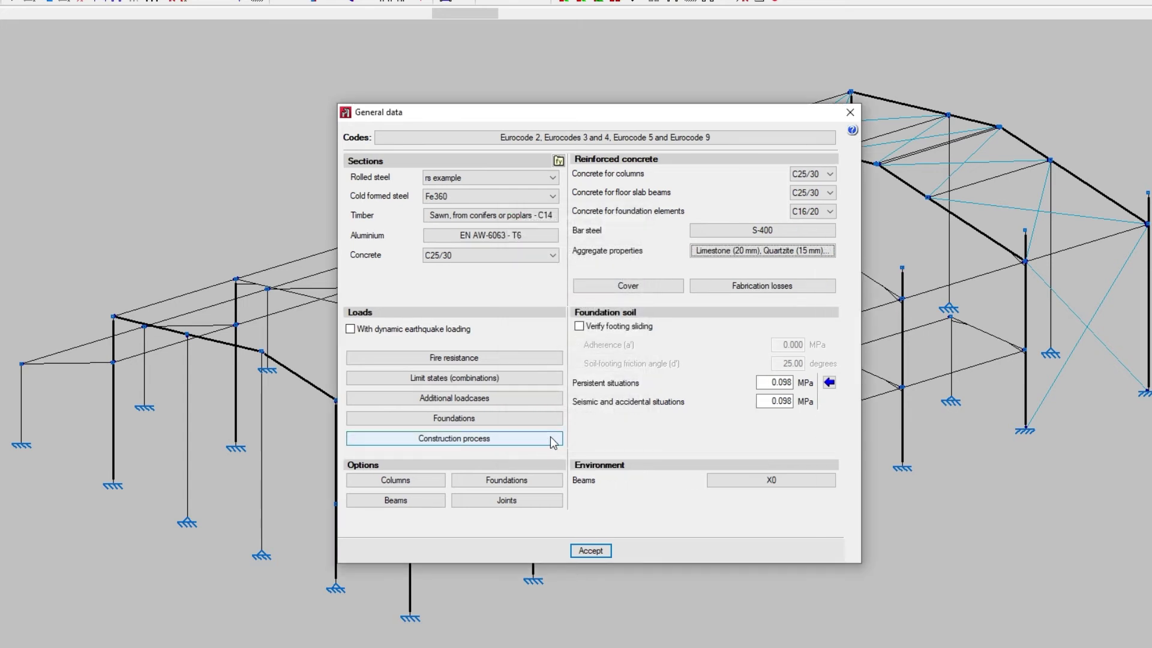
Review and keep the 3.0 cm column and beam concrete covers.
left_click(662, 287)
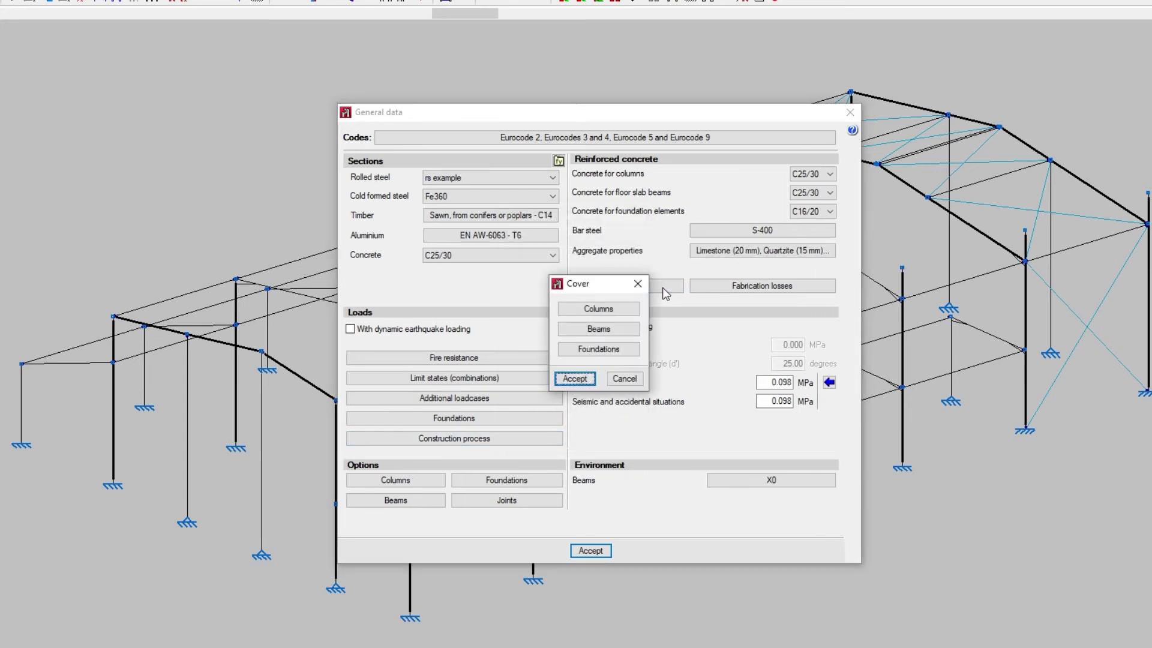
left_click(598, 307)
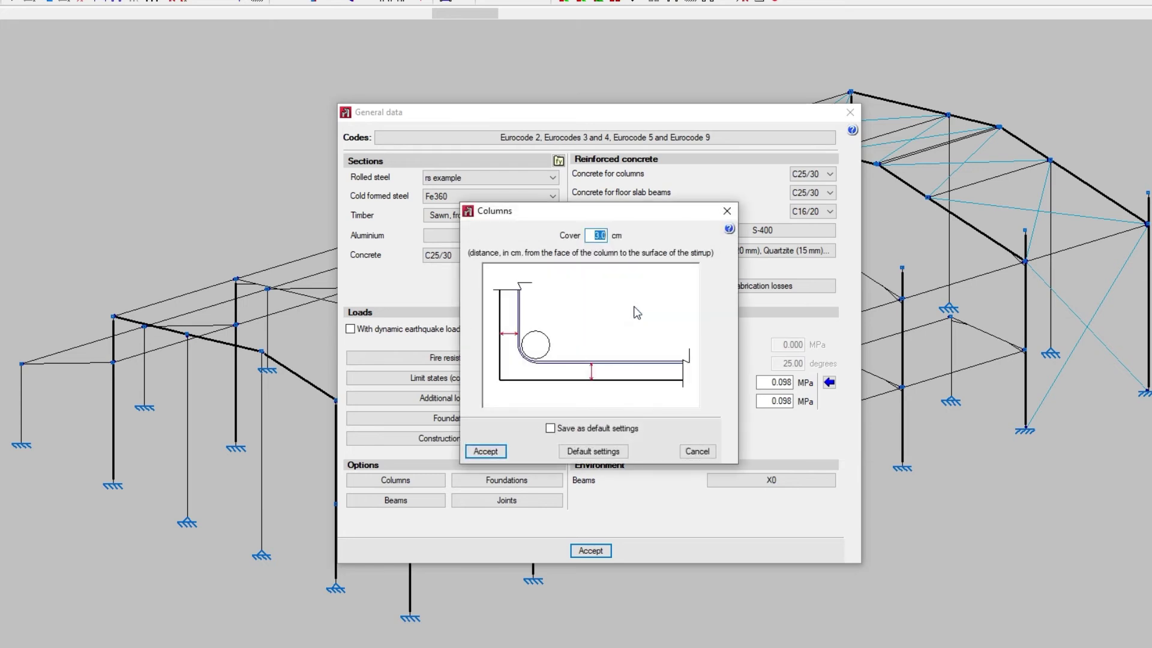
left_click(499, 449)
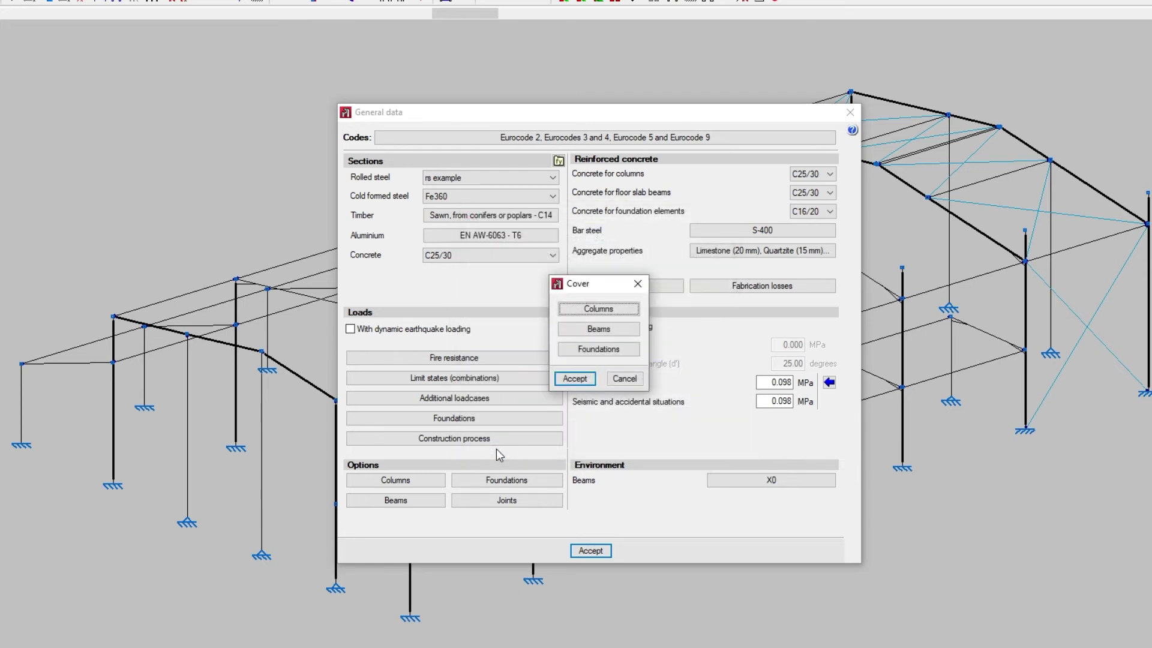
left_click(619, 330)
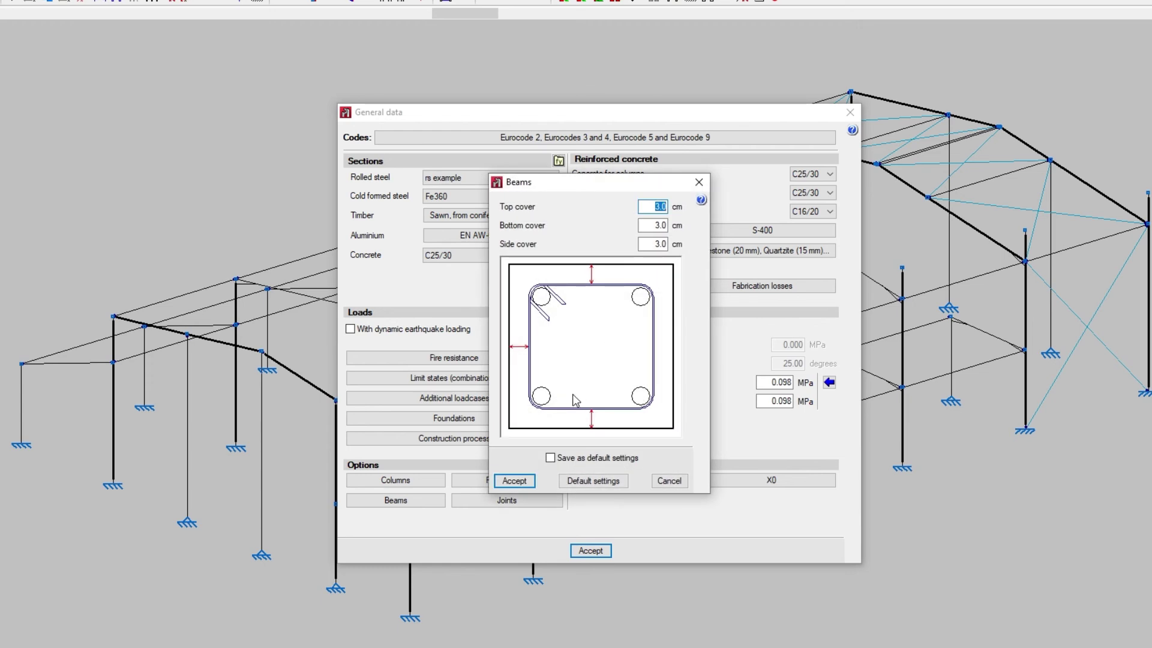
left_click(529, 480)
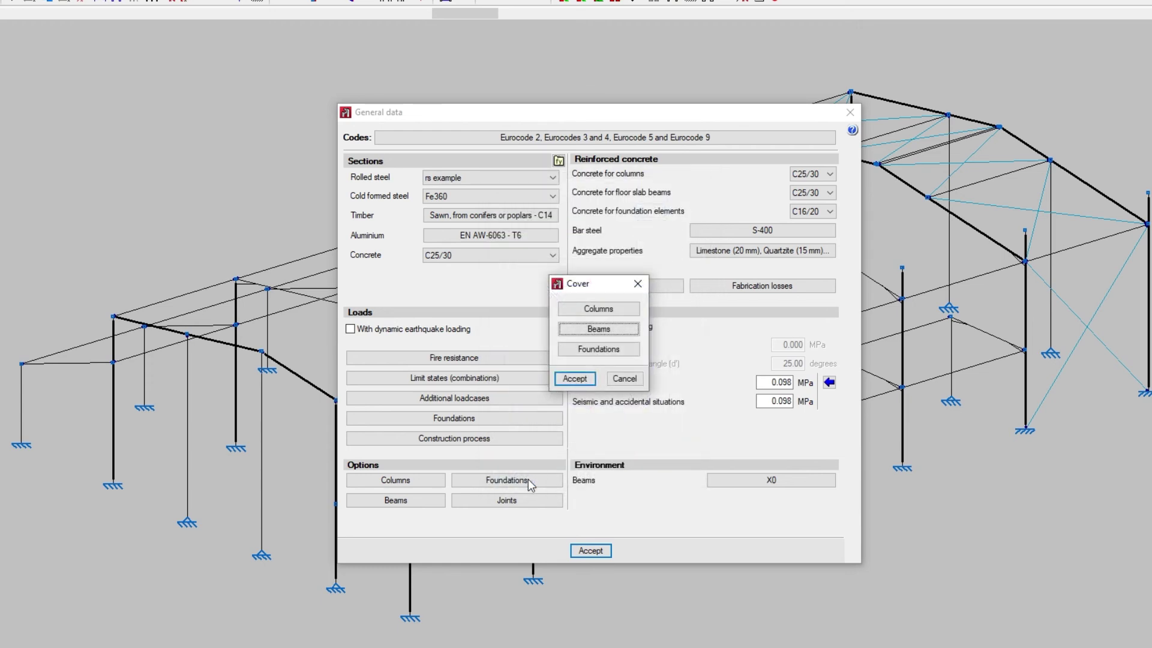
Set foundation covers to 10 cm top and 8 cm bottom.
left_click(618, 352)
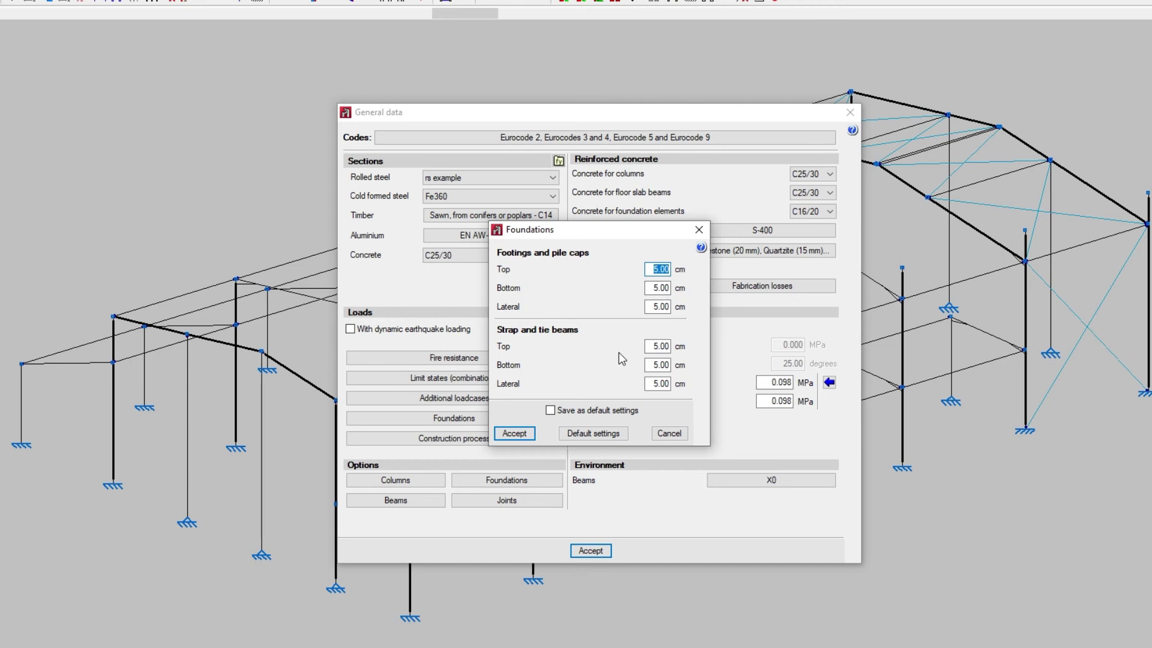
type("10")
key("Tab")
type("8")
key("Tab")
left_click(520, 438)
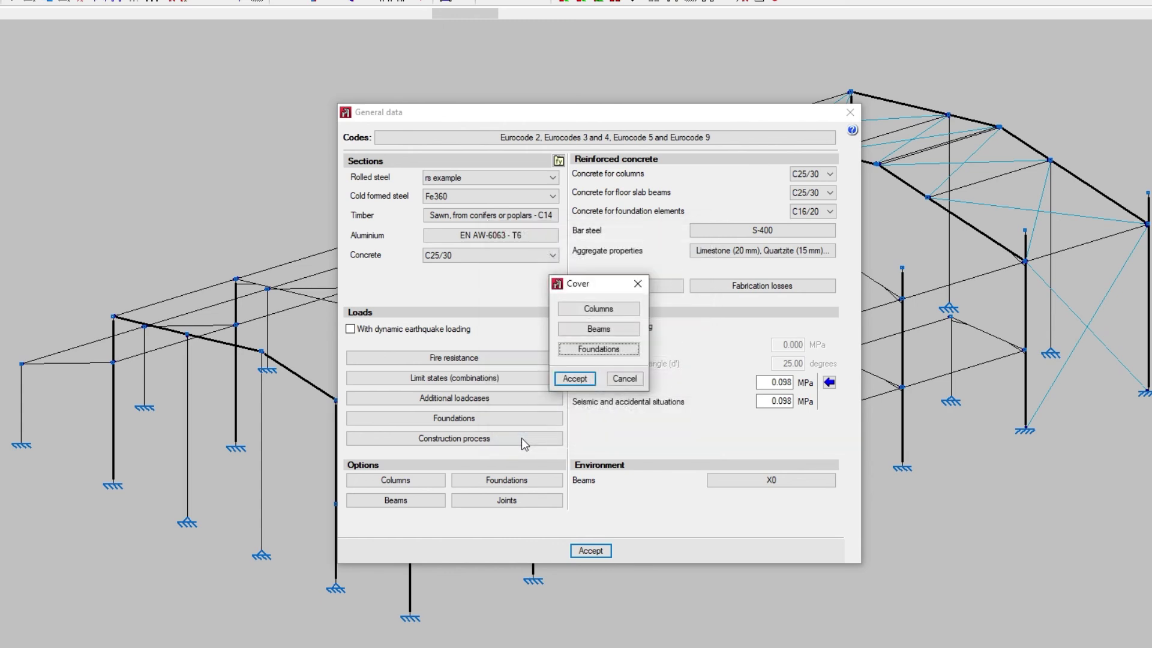
Close the cover settings and enter a 13% column fabrication loss, moving to beams.
left_click(574, 381)
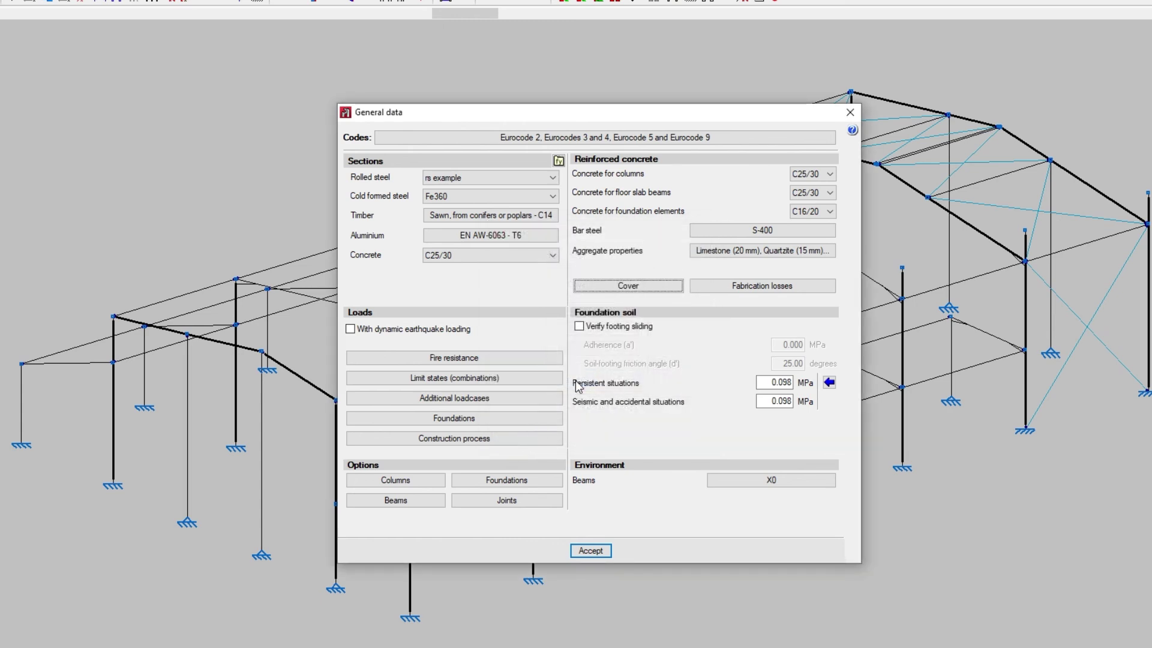
left_click(802, 293)
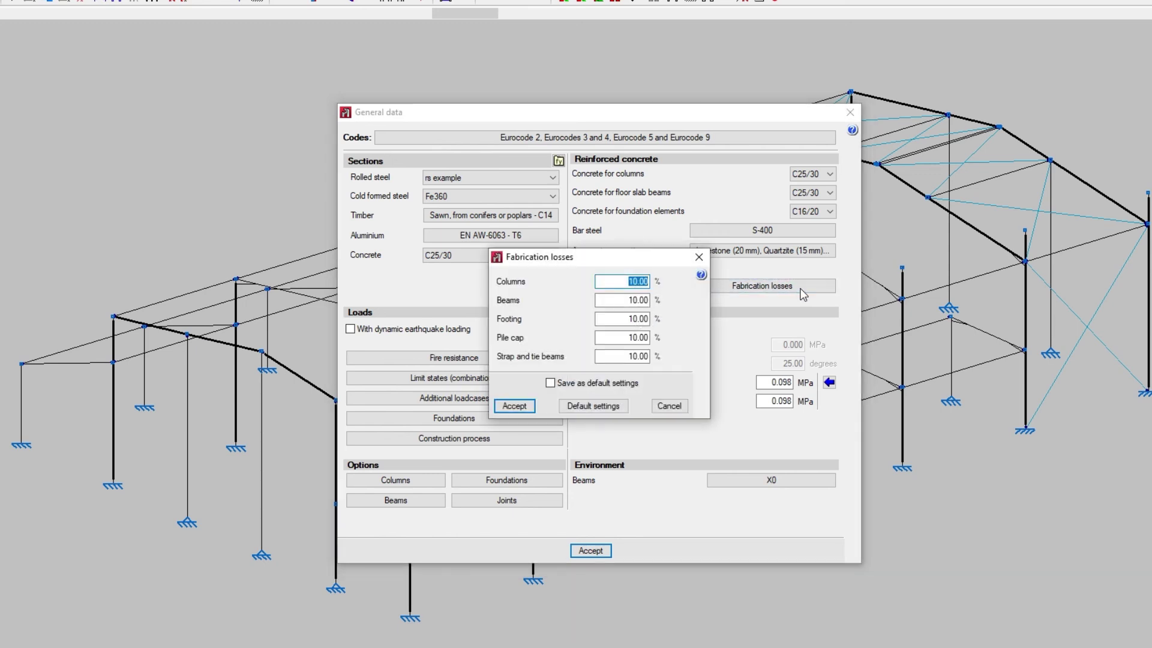
type("13")
key("Tab")
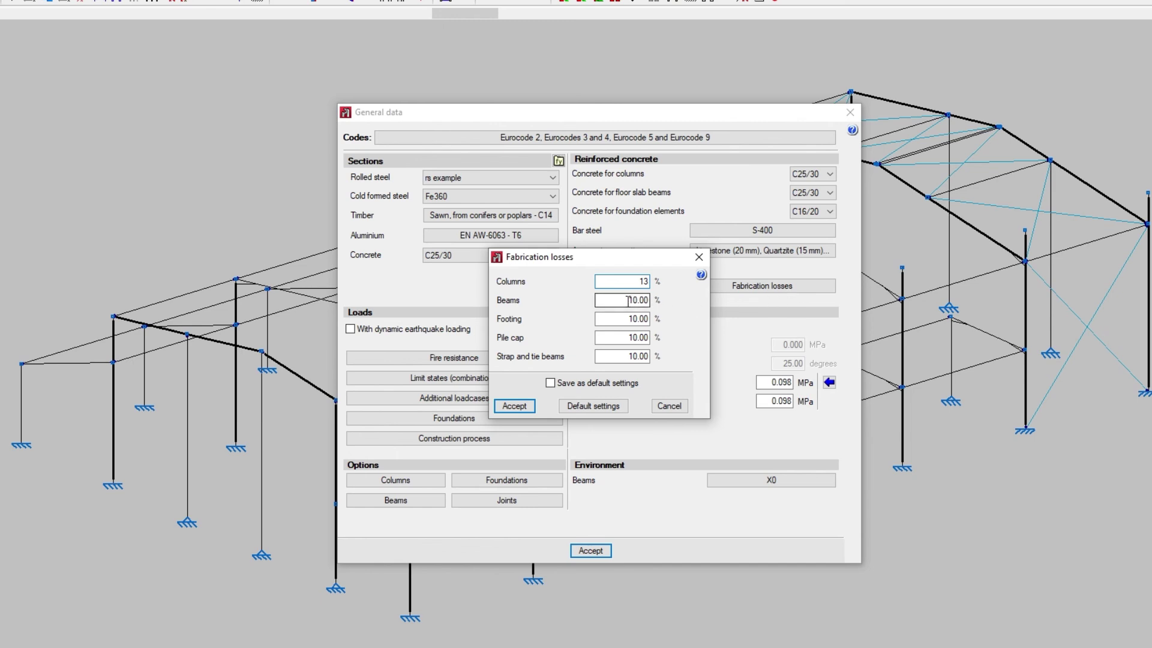